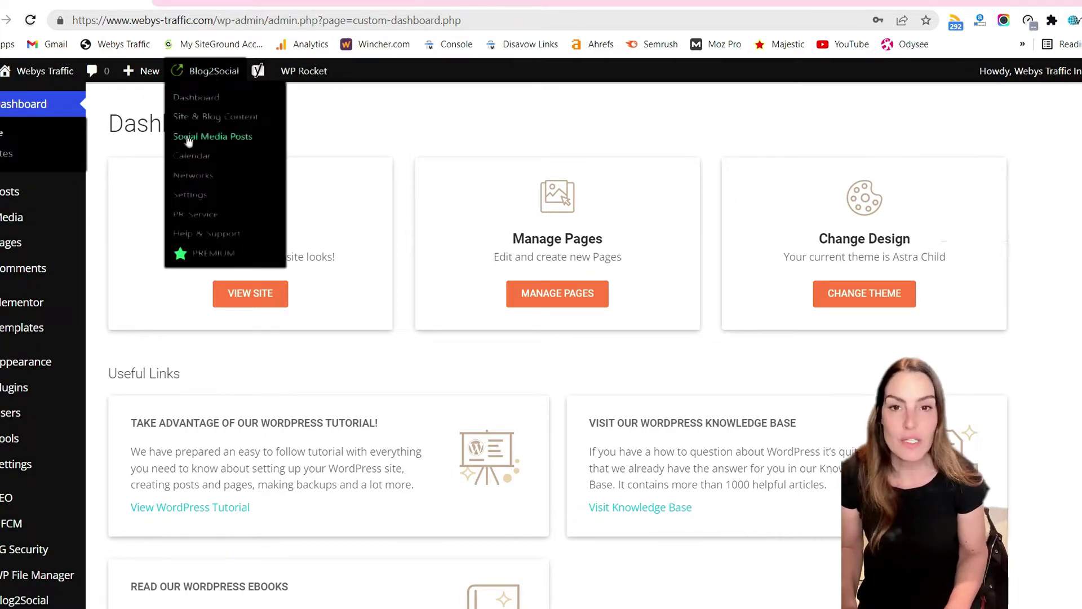
- Open the Blog2Social calendar for March 2022 and scroll down to the weeks through 9 April
click(199, 160)
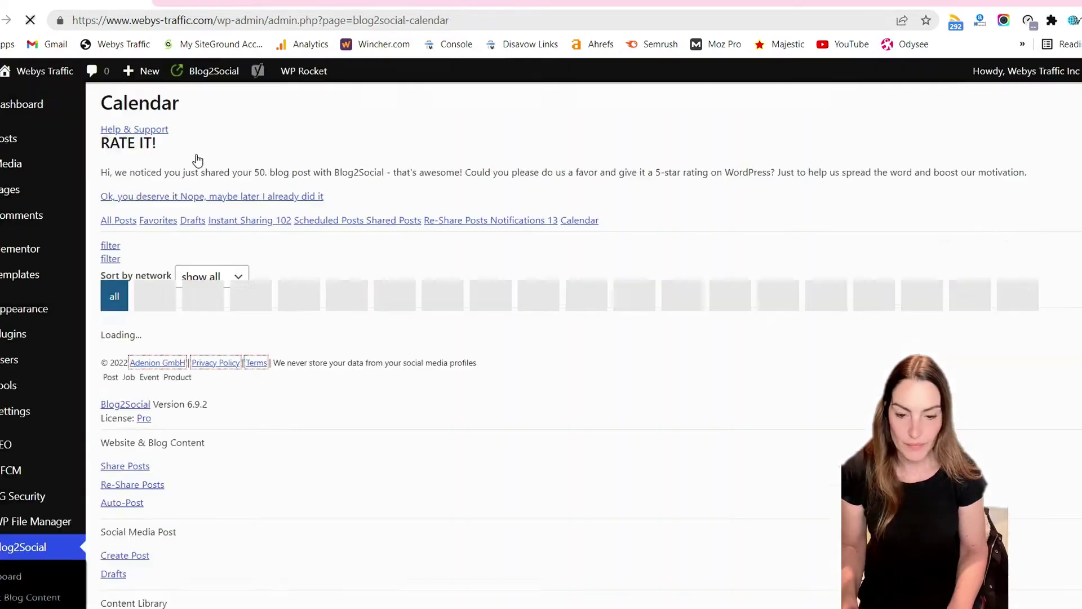
scroll(482, 206, down, 5)
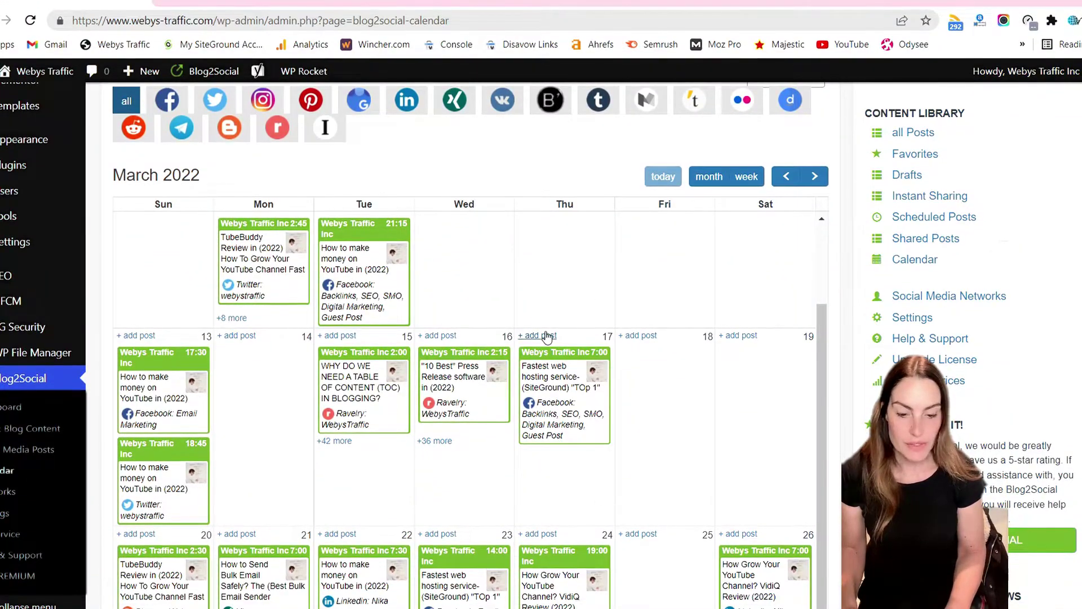
scroll(550, 338, up, 2)
scroll(546, 337, down, 3)
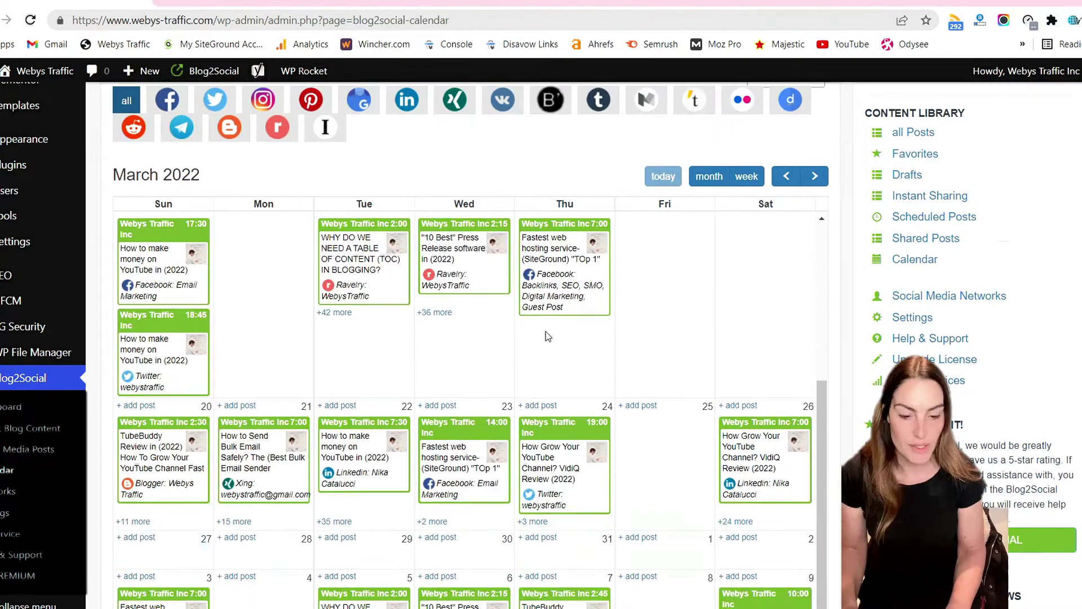
scroll(545, 334, down, 1)
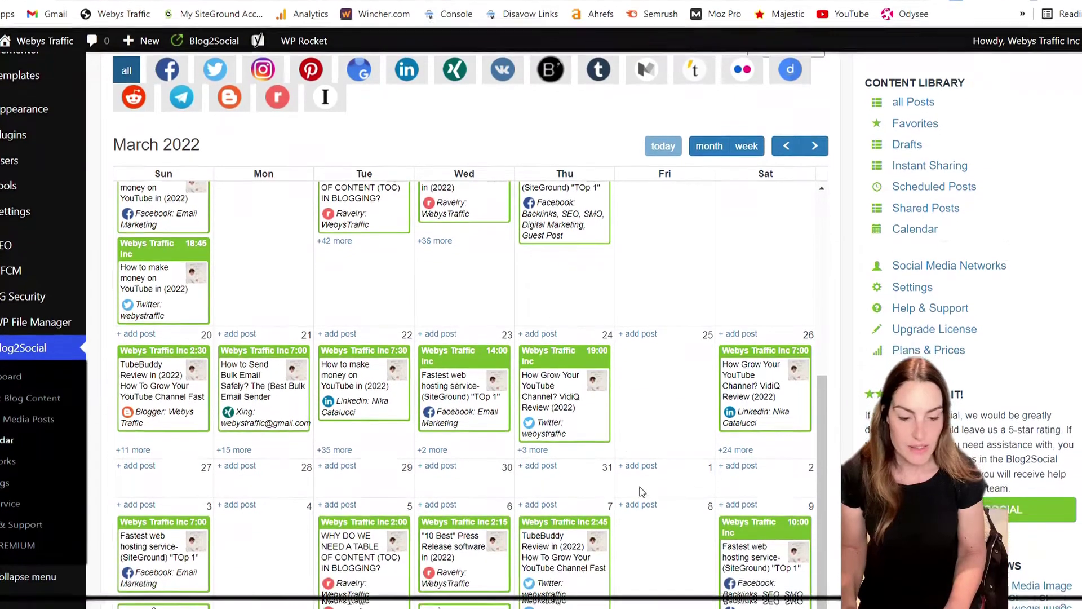
scroll(624, 411, down, 3)
scroll(622, 495, down, 1)
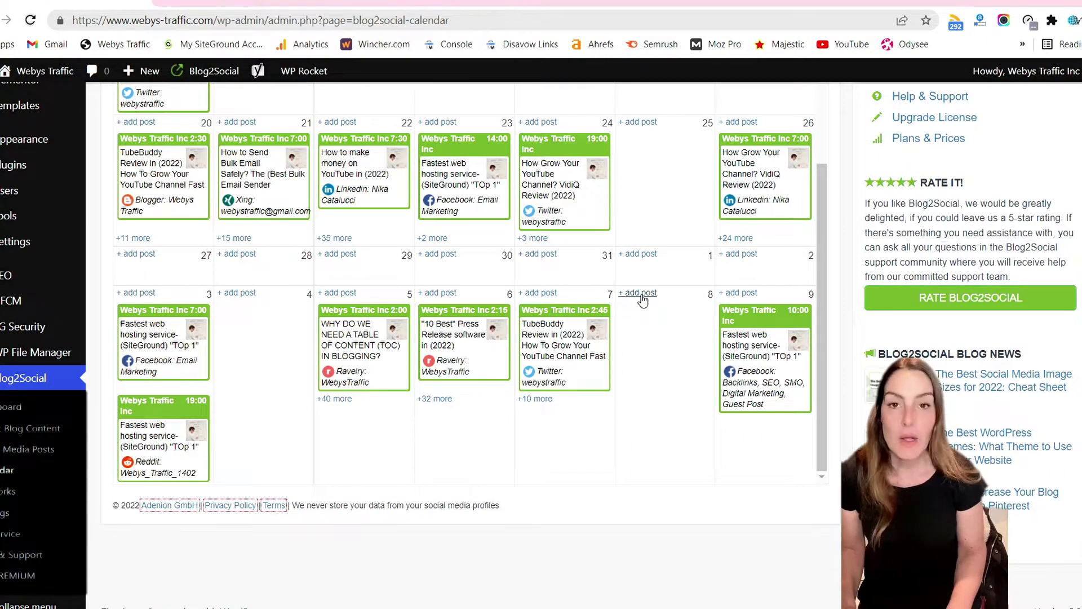
- Add a post on 8 April from an existing WordPress post, browsing the list toward the Filmora review
click(643, 299)
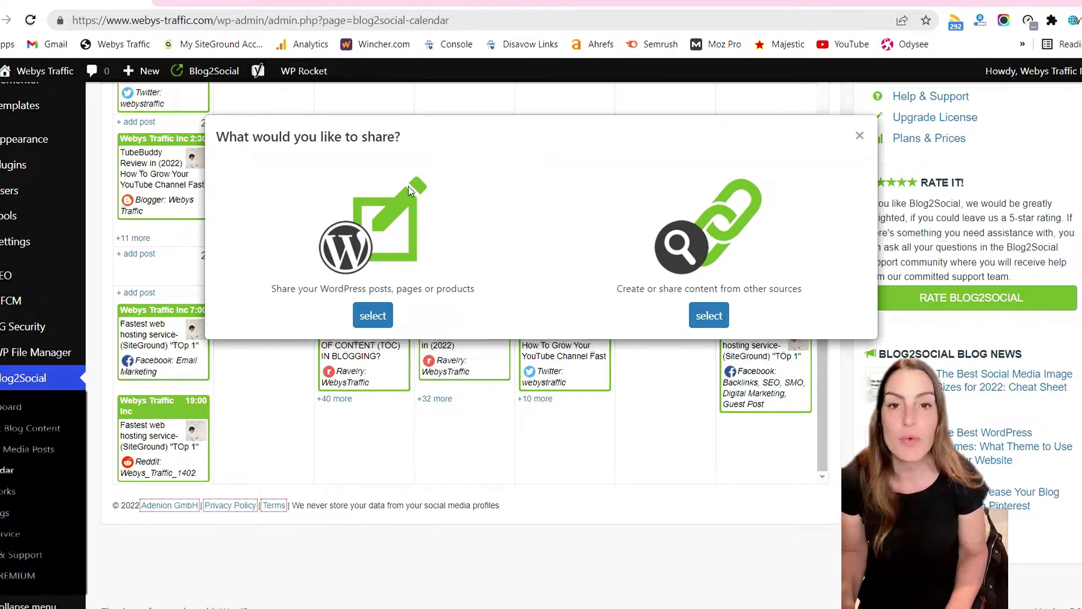
click(373, 316)
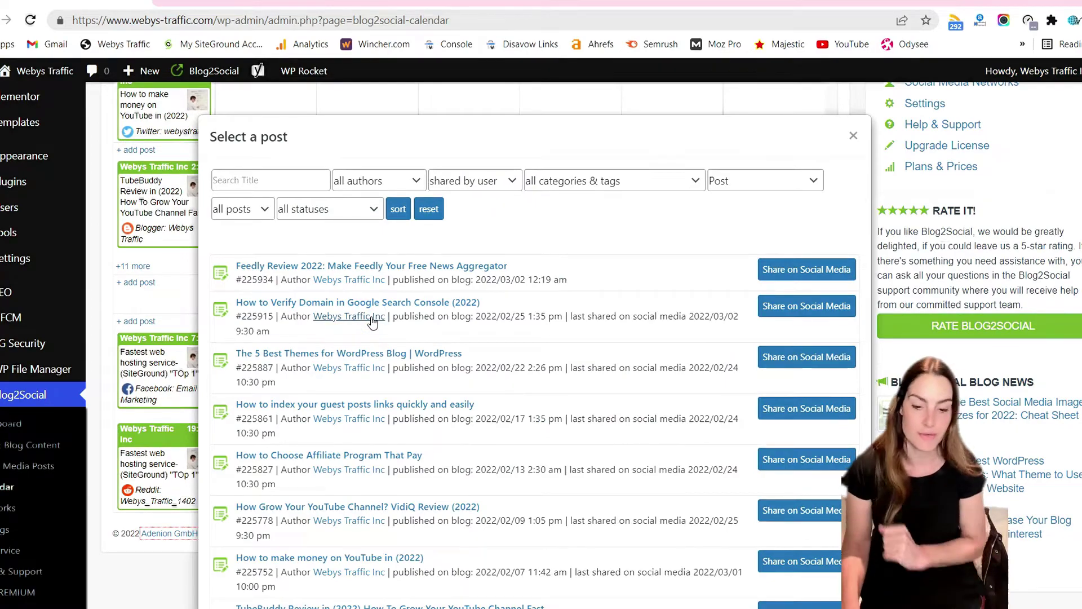
scroll(545, 388, down, 5)
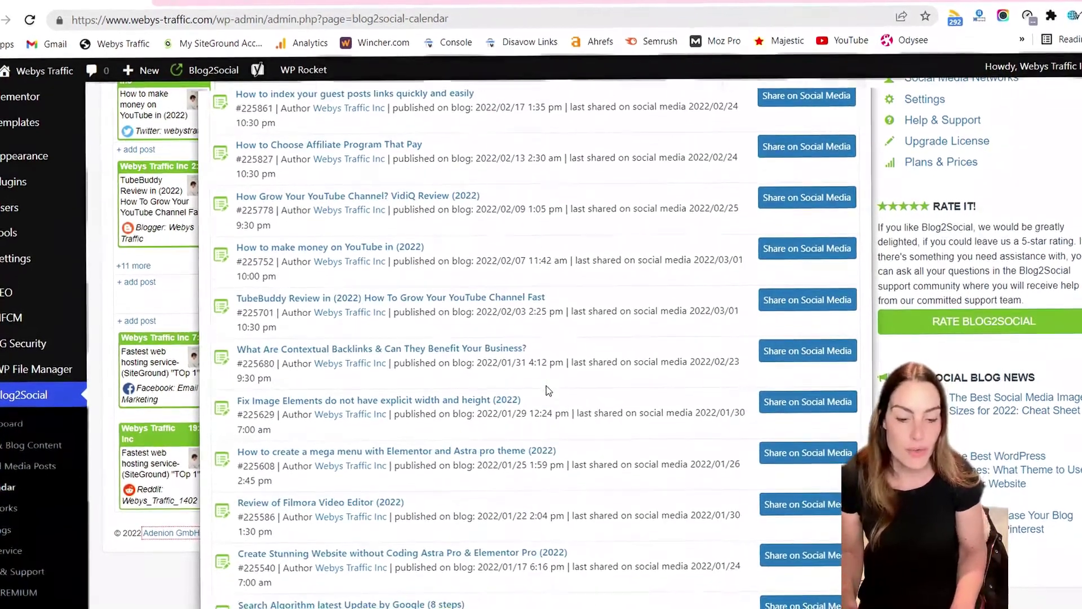
scroll(546, 387, down, 1)
scroll(544, 389, down, 2)
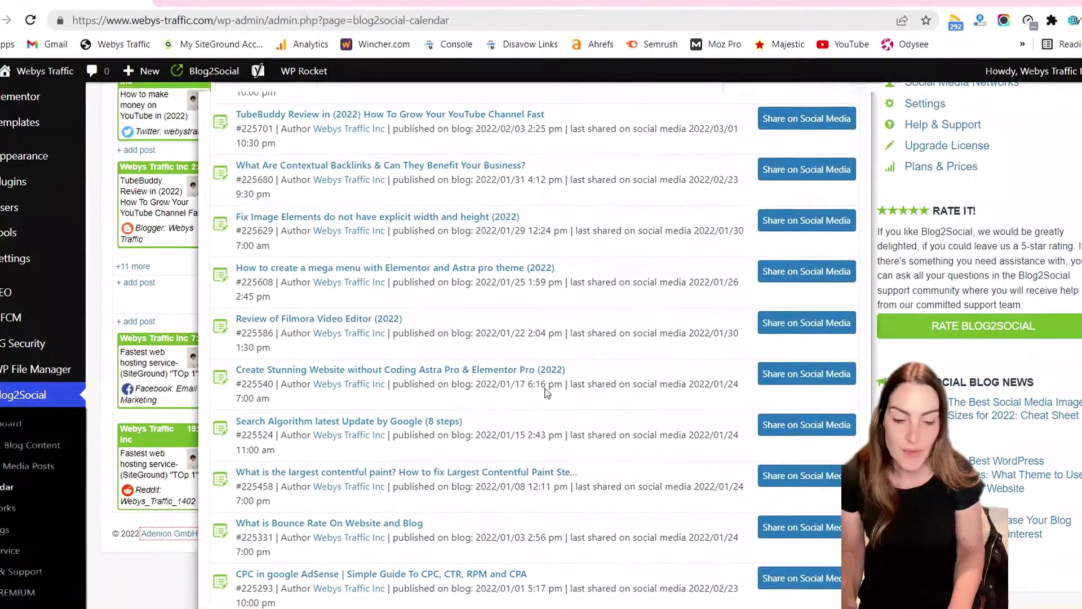
scroll(706, 320, down, 1)
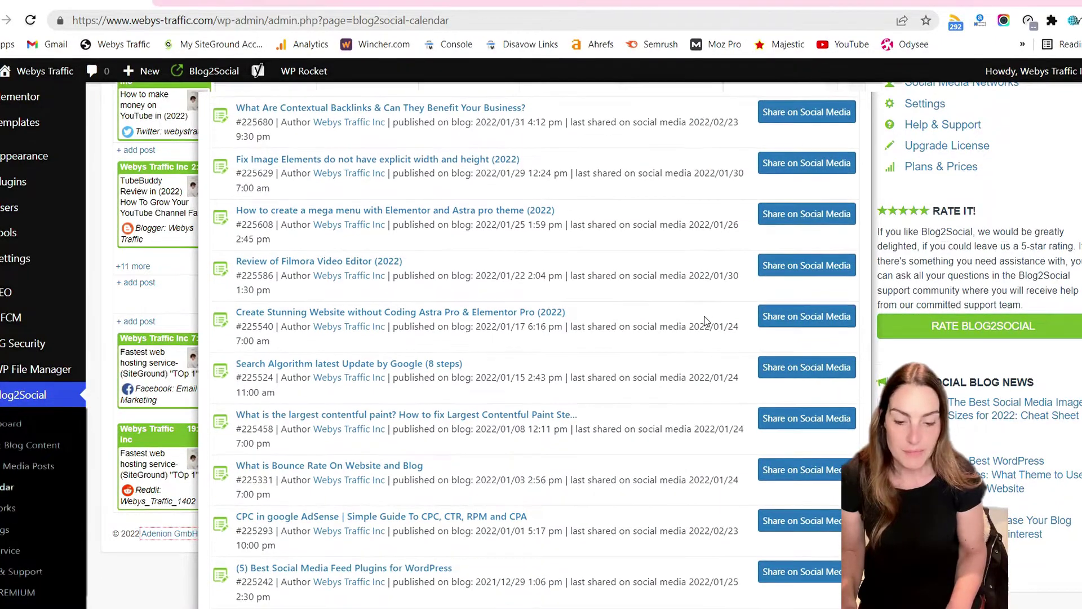
- Open sharing for 'Review of Filmora Video Editor (2022)', scheduled for 8 April 2022 at 8:00 PM
click(808, 270)
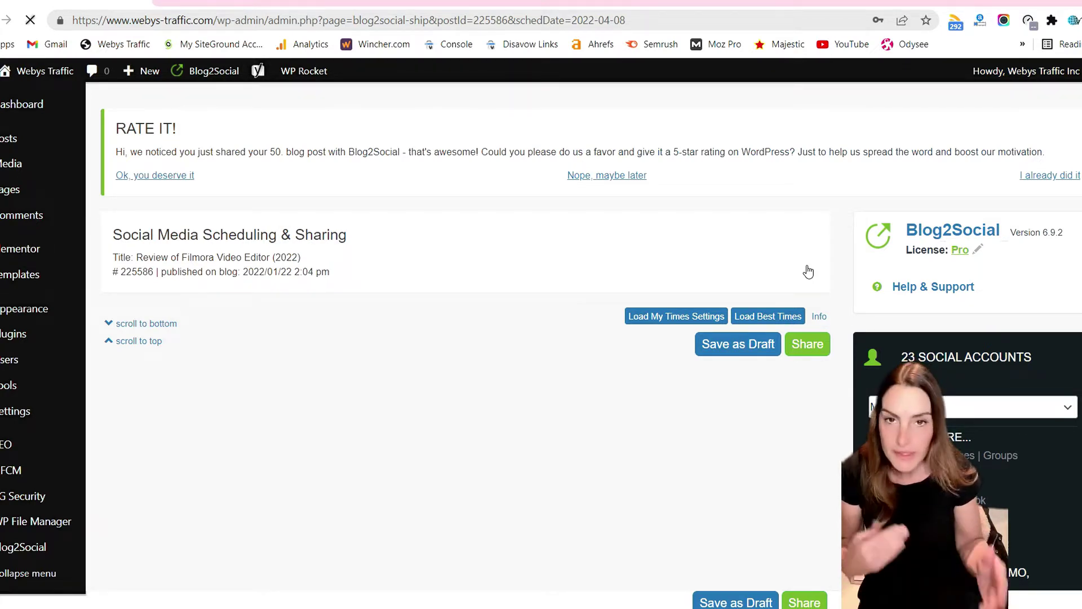
scroll(590, 297, down, 3)
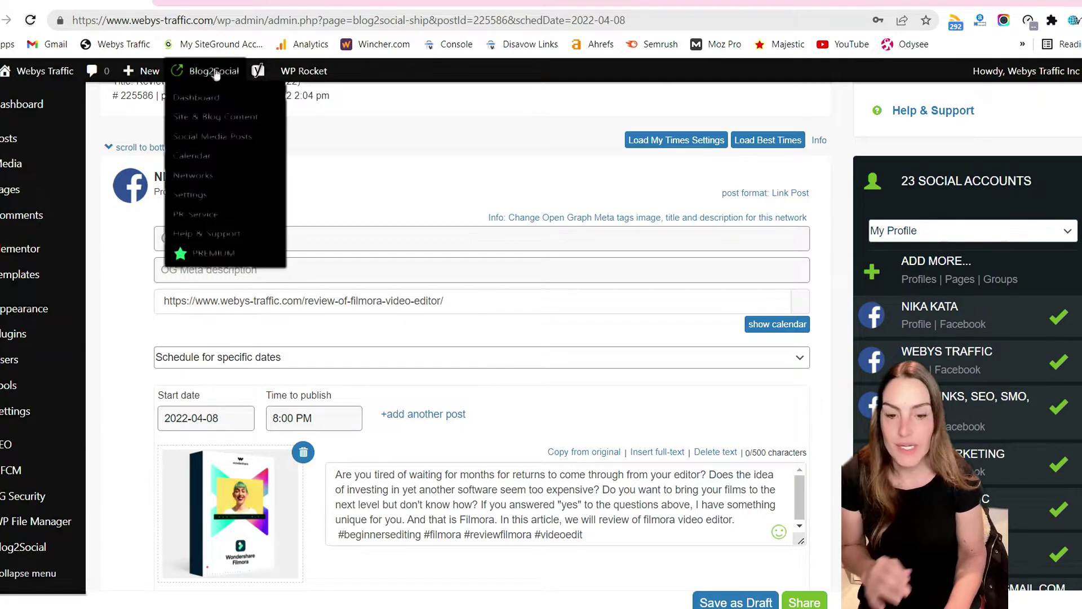
mouse_move(213, 71)
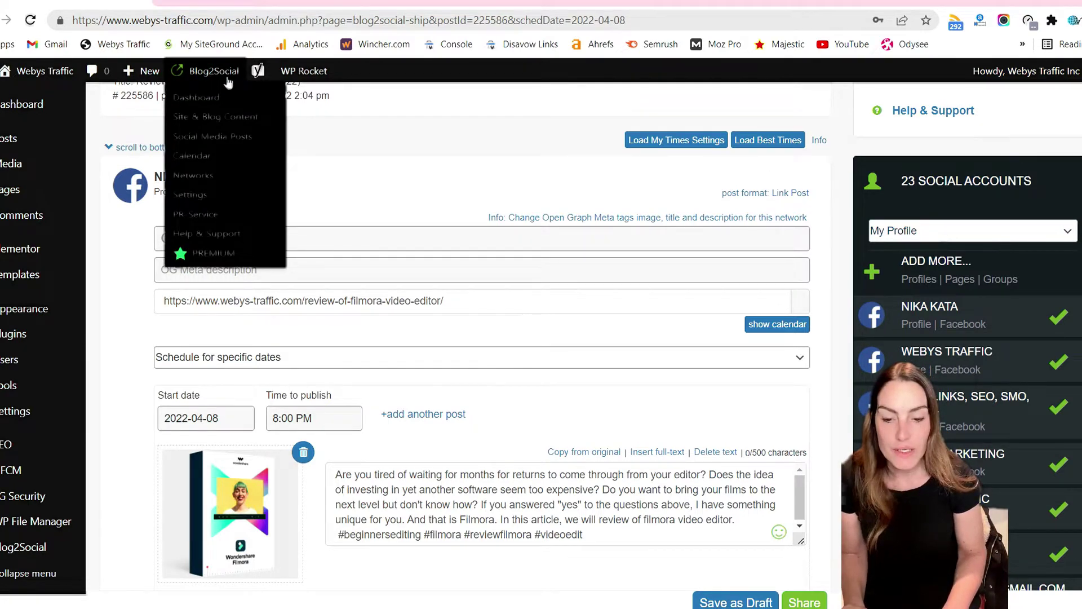
- Go to the Networks page and scroll down to the interrupted Bloglovin connection
click(188, 178)
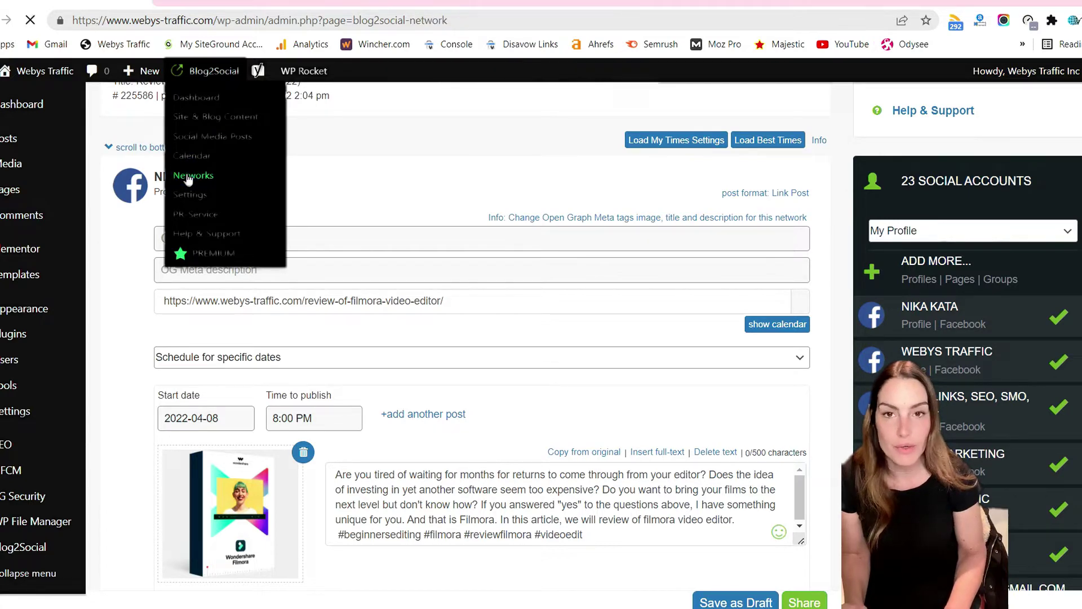
scroll(574, 221, down, 2)
scroll(573, 221, down, 1)
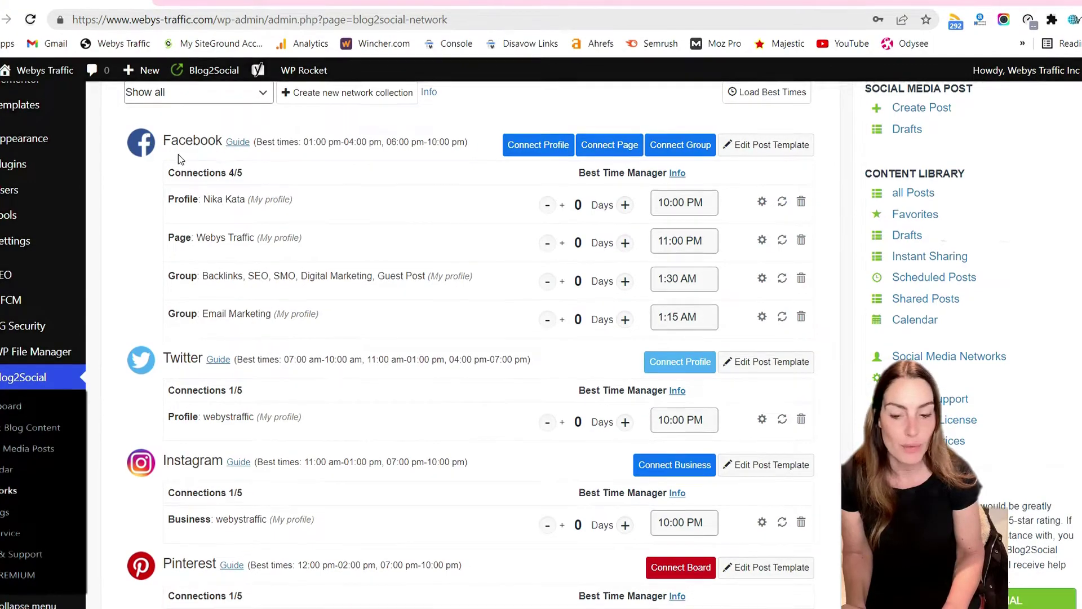
scroll(238, 406, down, 3)
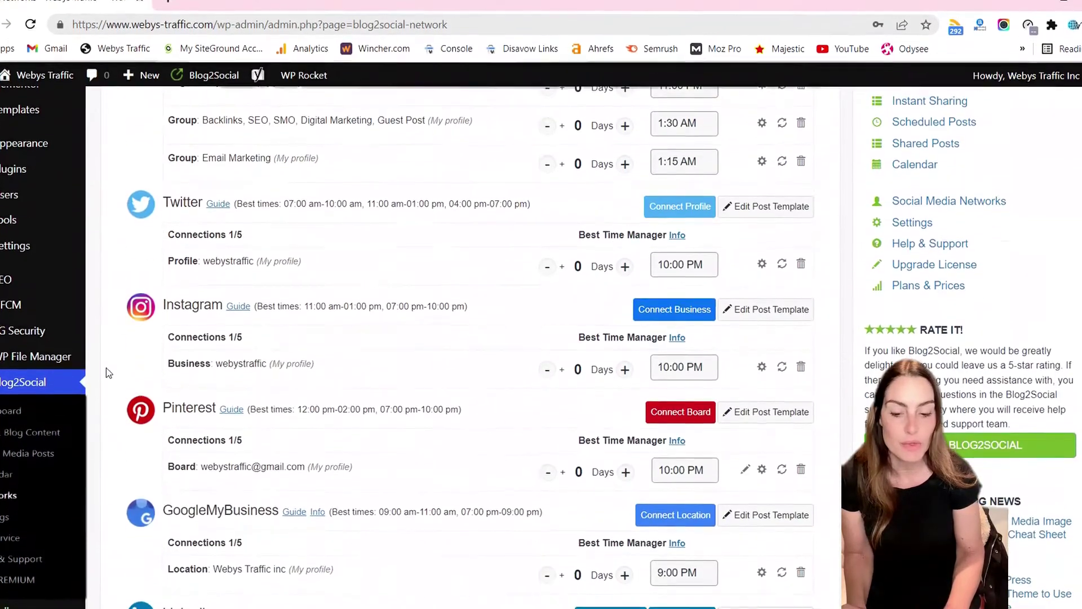
scroll(298, 316, down, 3)
scroll(297, 336, down, 1)
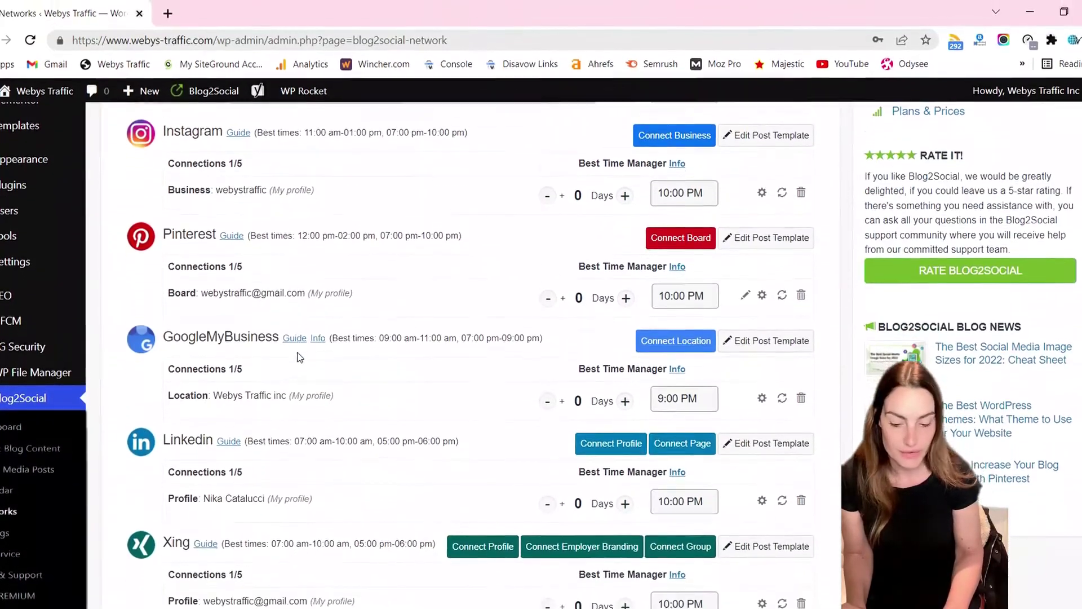
scroll(298, 335, down, 2)
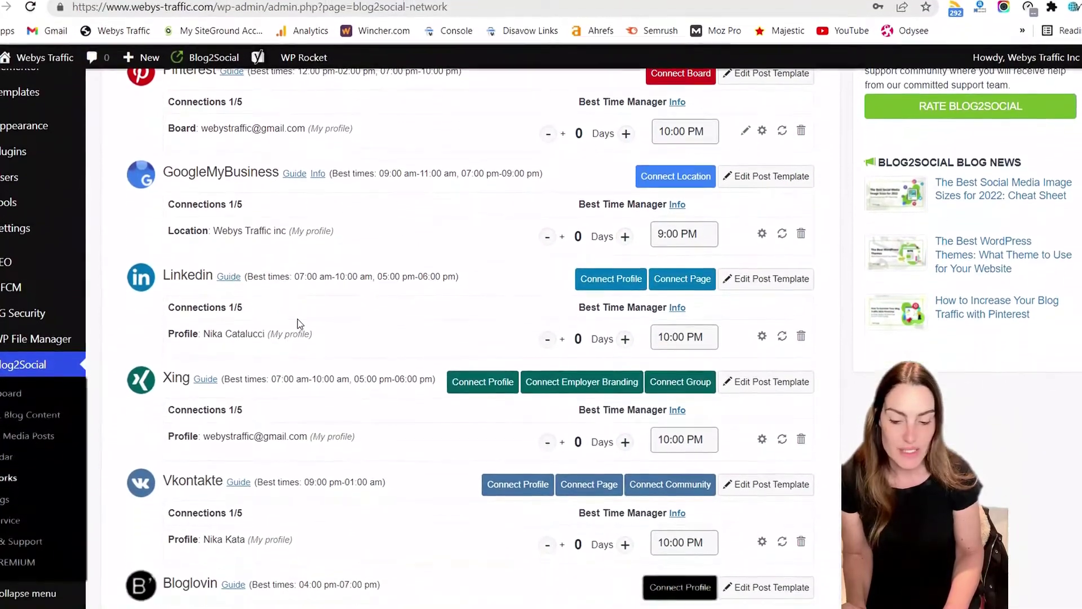
scroll(299, 360, down, 2)
scroll(297, 338, down, 1)
scroll(300, 329, down, 2)
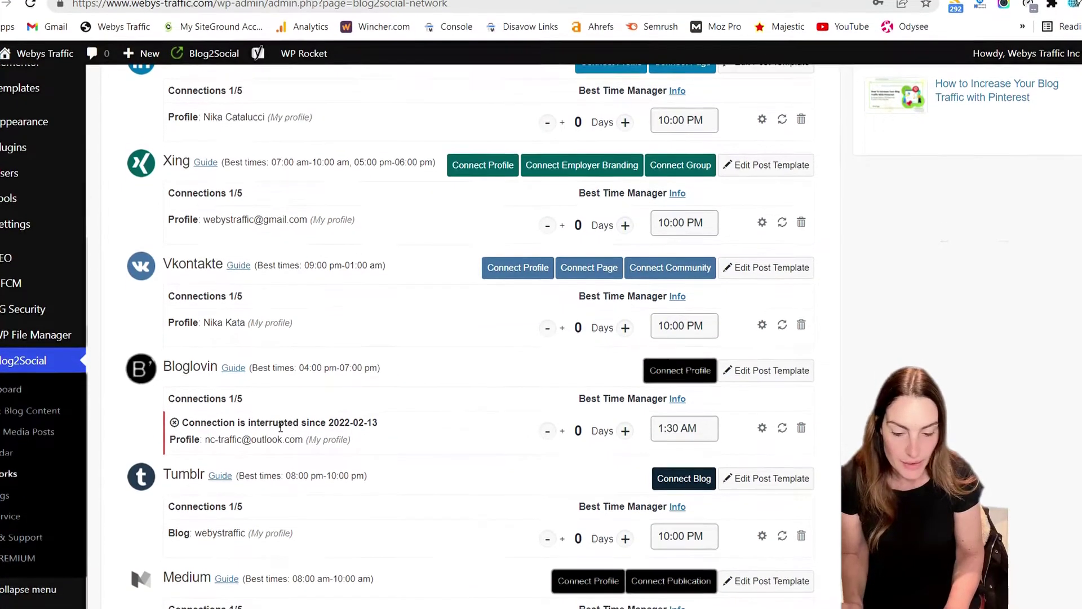
scroll(282, 417, down, 2)
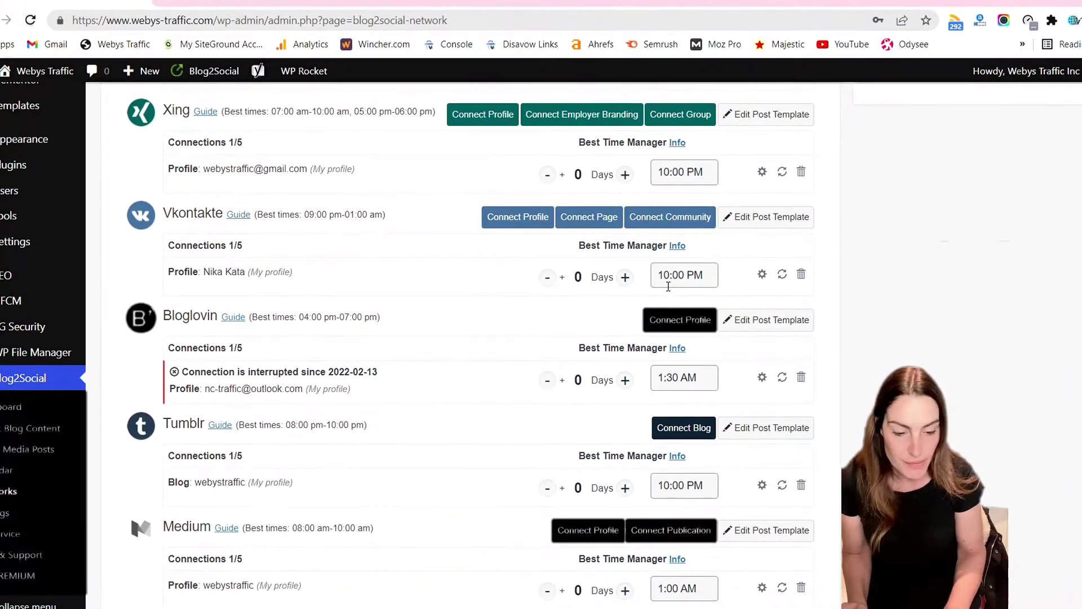
- Reconnect Bloglovin by signing in with a saved username and password
click(684, 323)
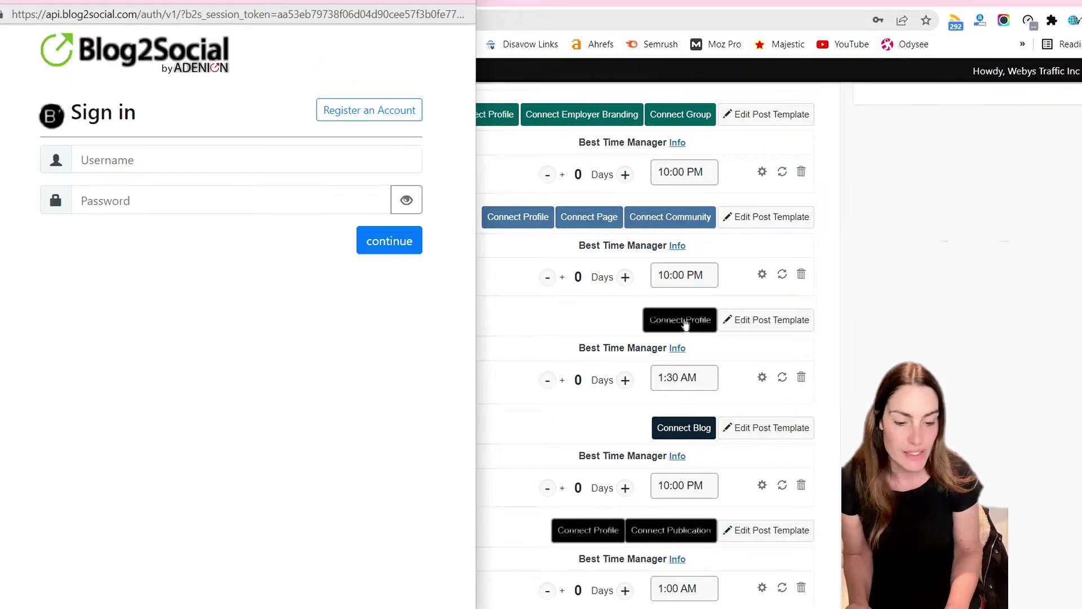
click(134, 161)
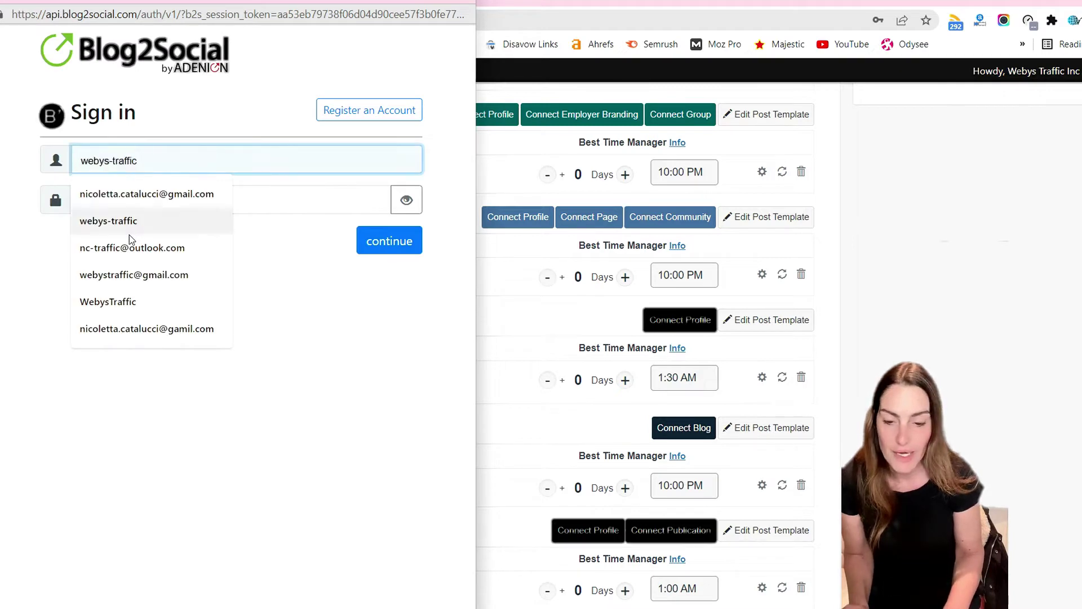
click(133, 248)
click(140, 204)
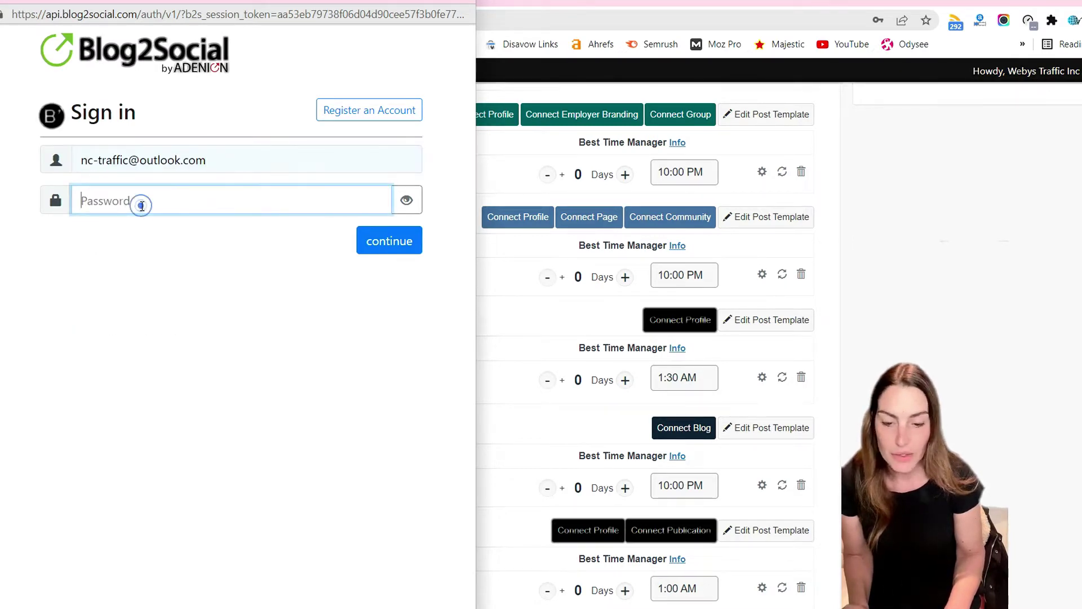
text(a)
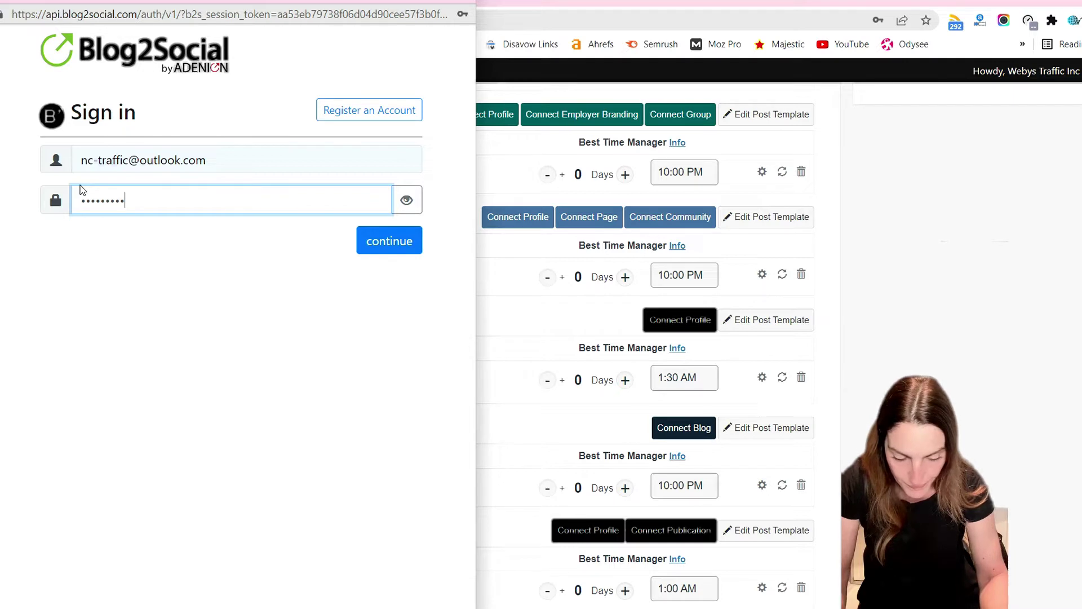
text(a)
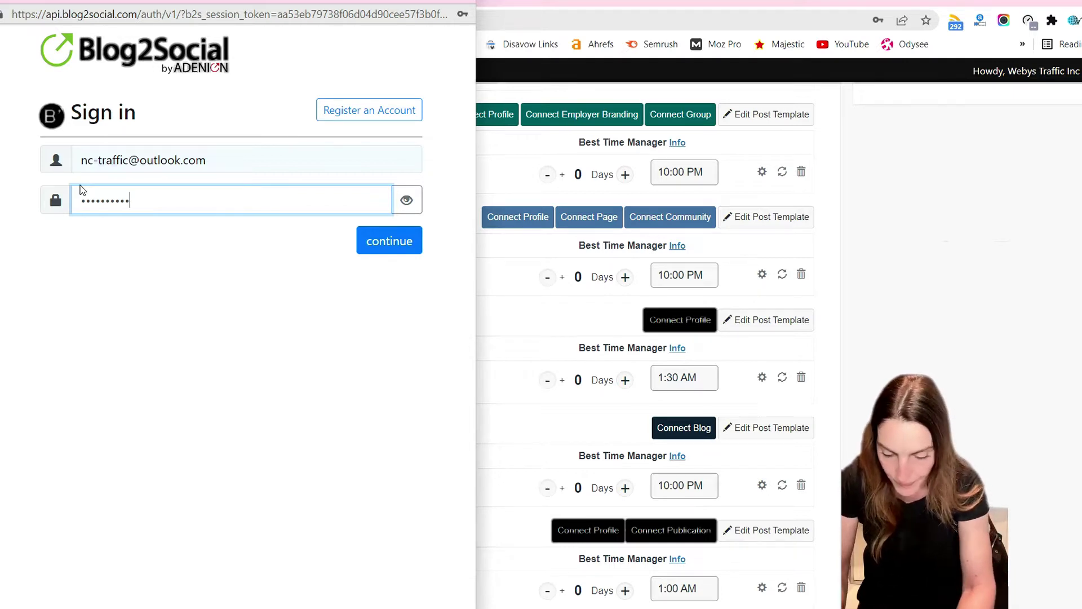
click(404, 250)
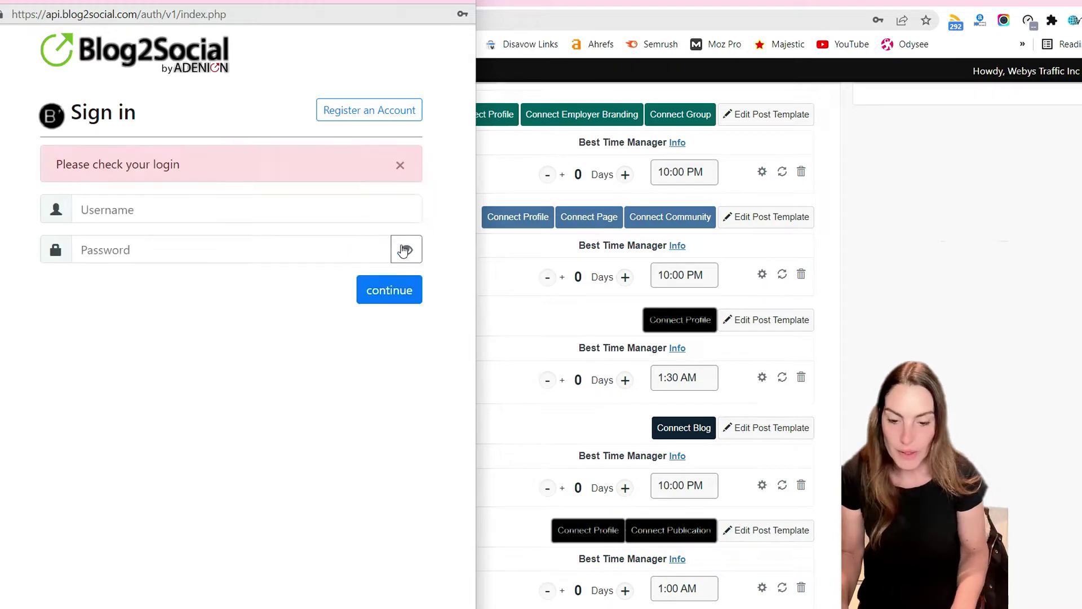
- Refill the sign-in form with a different saved outlook account and its password
click(135, 218)
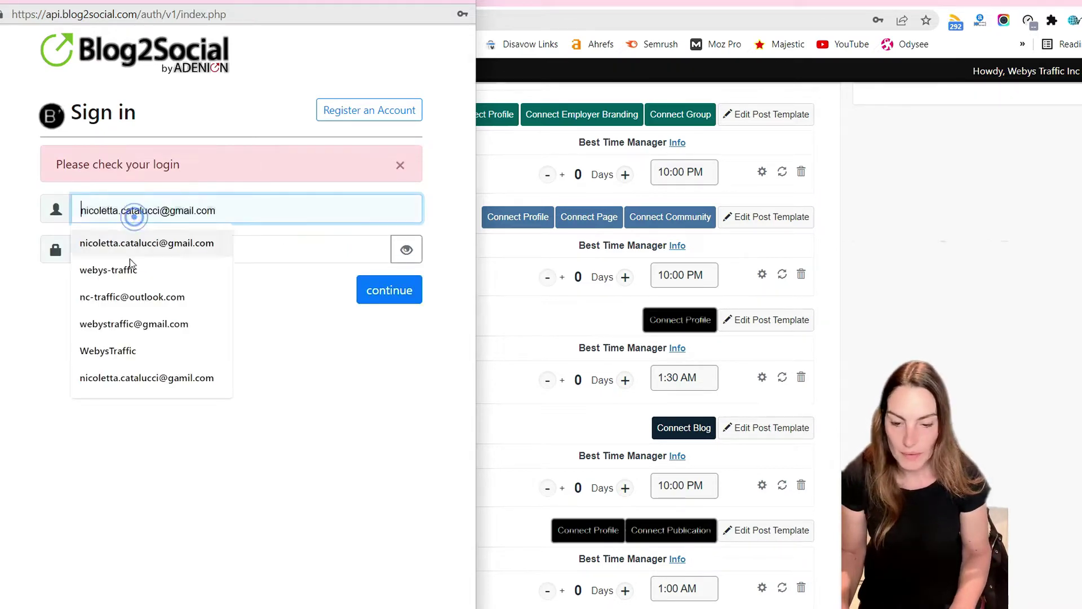
click(129, 303)
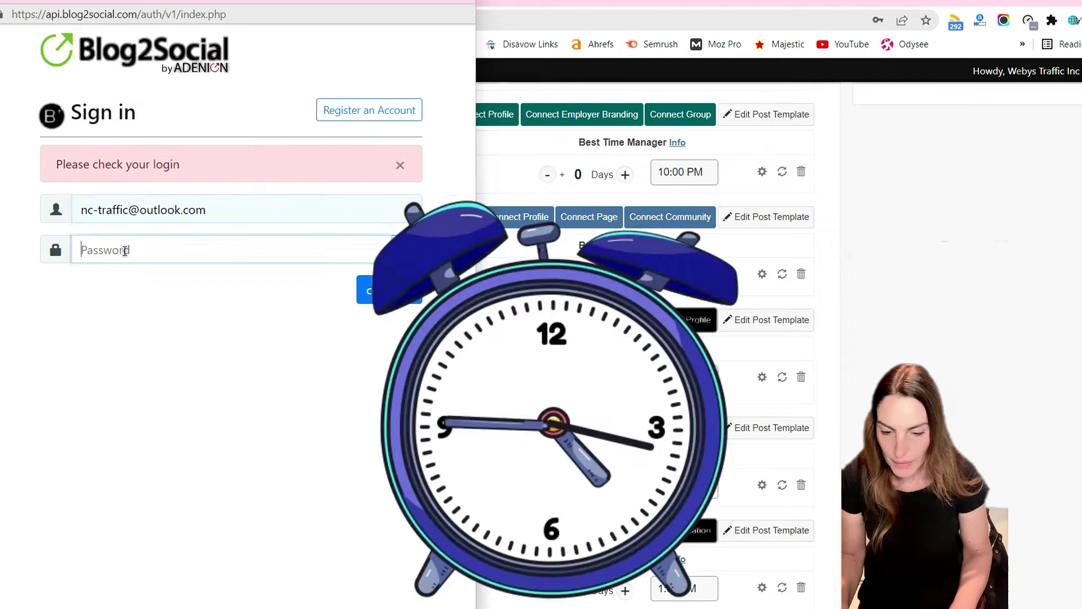
click(125, 250)
text(aa)
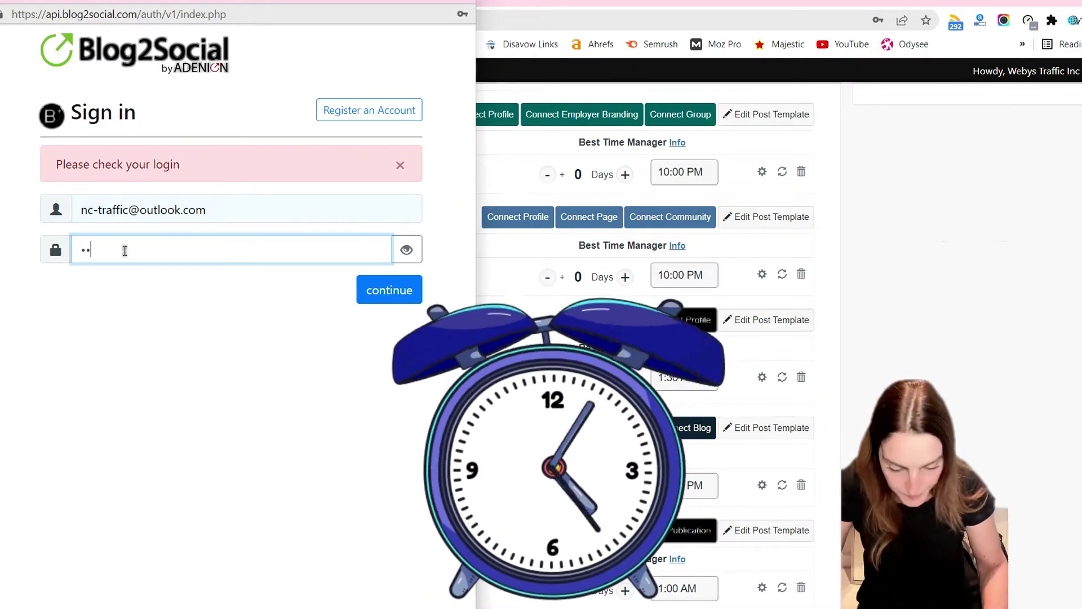
text(aaaa)
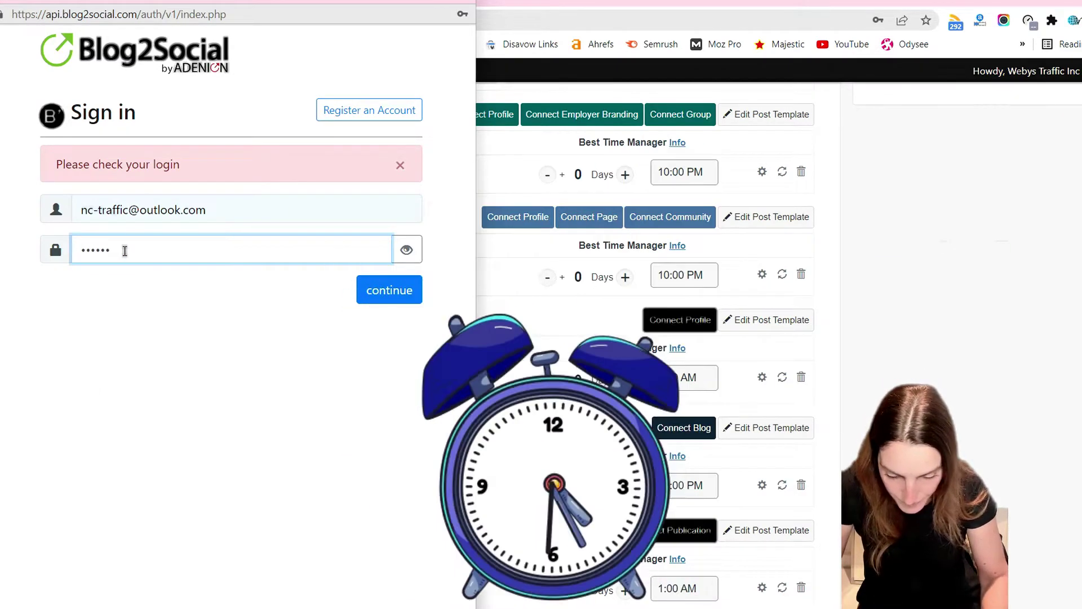
text(aa)
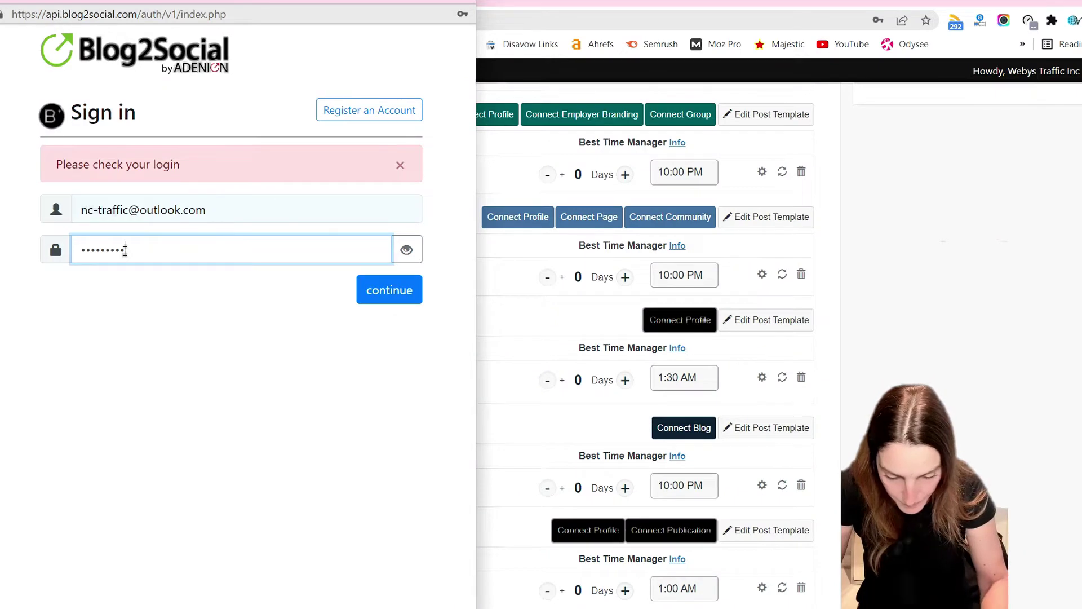
- Submit the sign-in, then delete the duplicate Bloglovin profile with 'YES, delete'
click(404, 293)
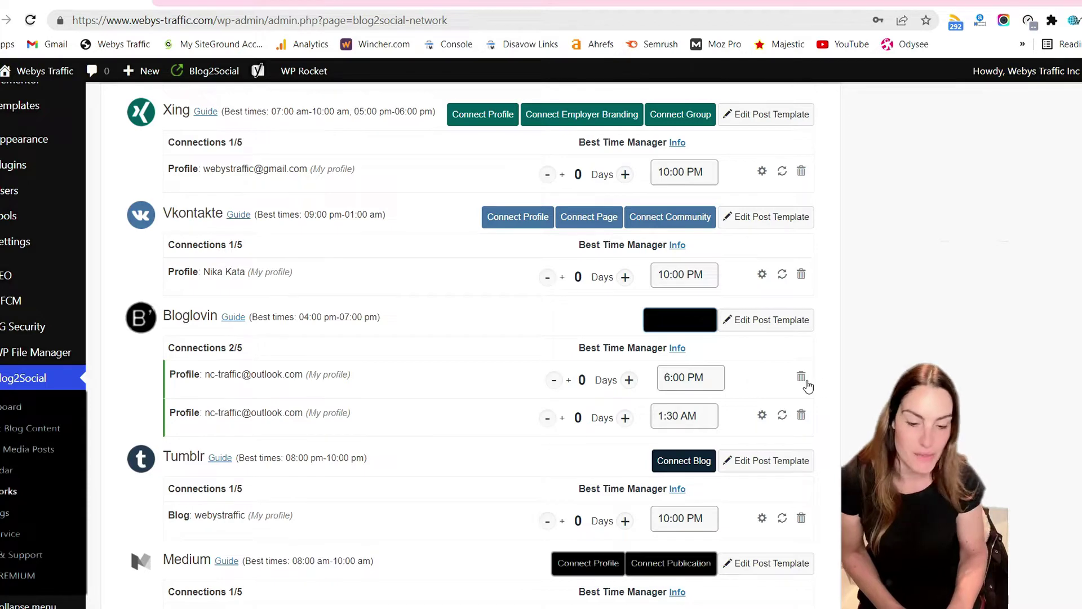
click(801, 376)
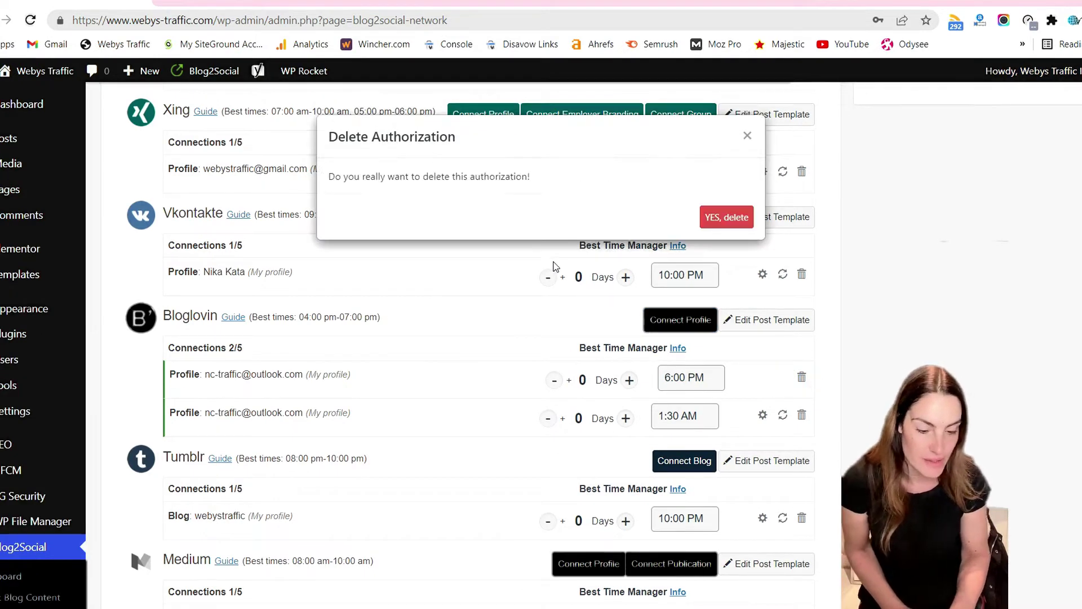
click(726, 217)
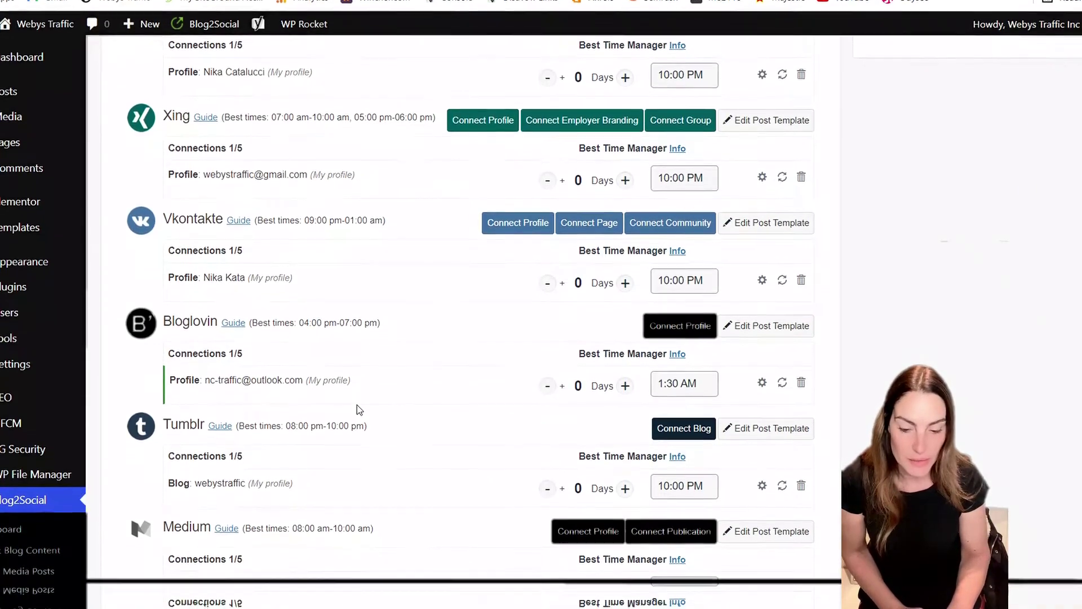
- Scroll the Networks list, where Torial and Flickr still show as interrupted
scroll(356, 405, down, 2)
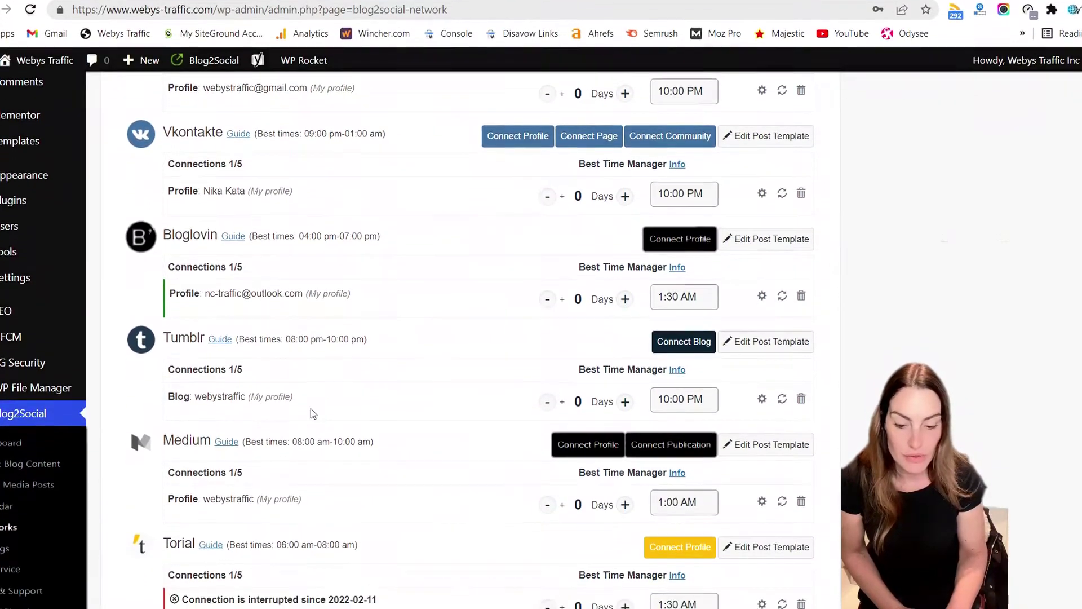
scroll(310, 406, down, 3)
scroll(310, 406, down, 3)
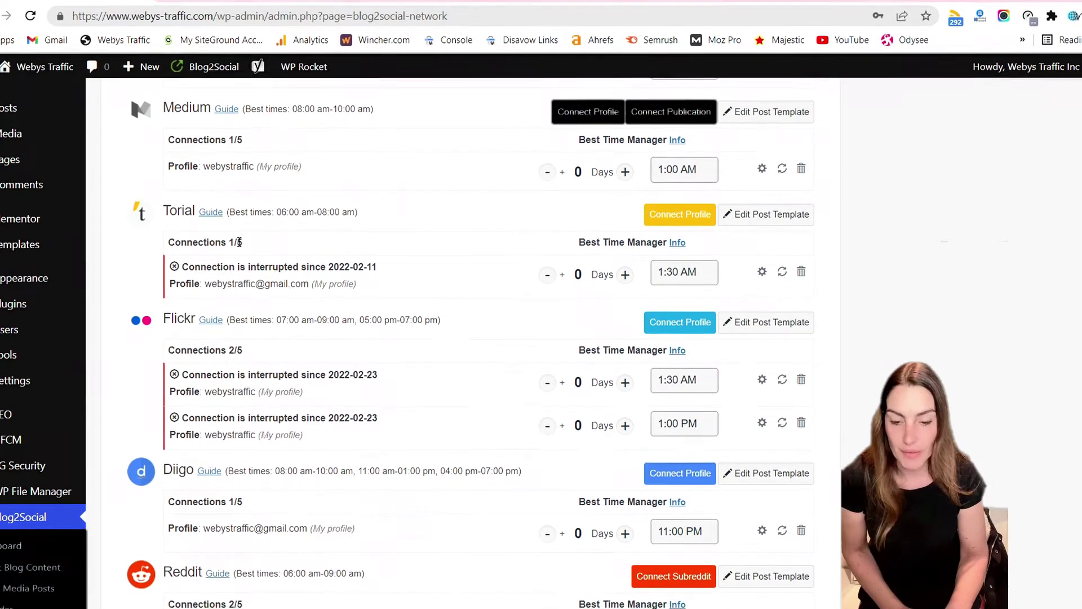
scroll(239, 248, down, 5)
scroll(240, 248, down, 3)
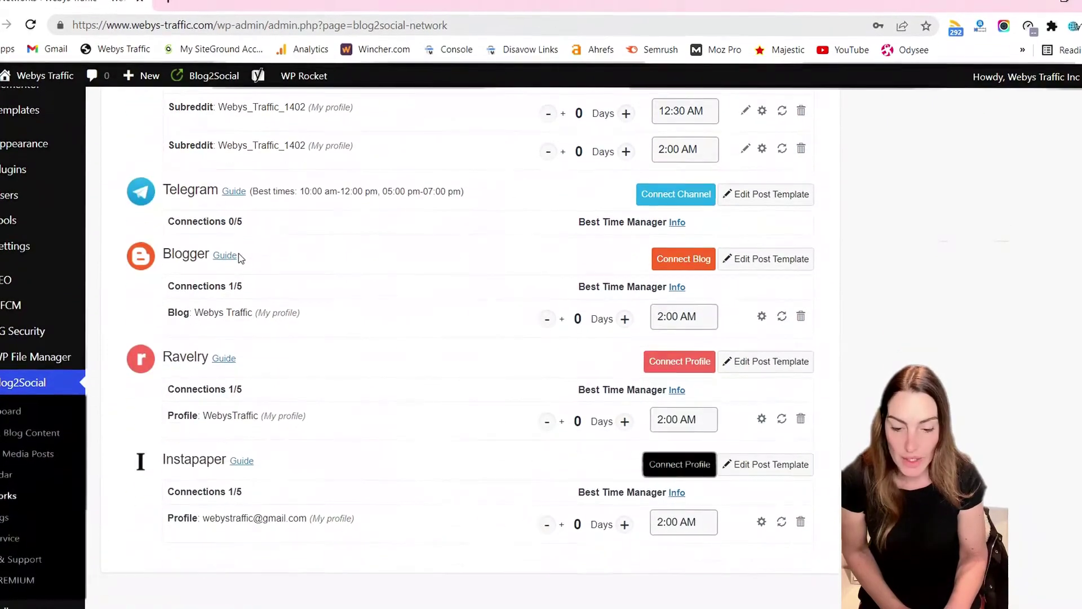
scroll(320, 394, up, 5)
scroll(321, 348, up, 10)
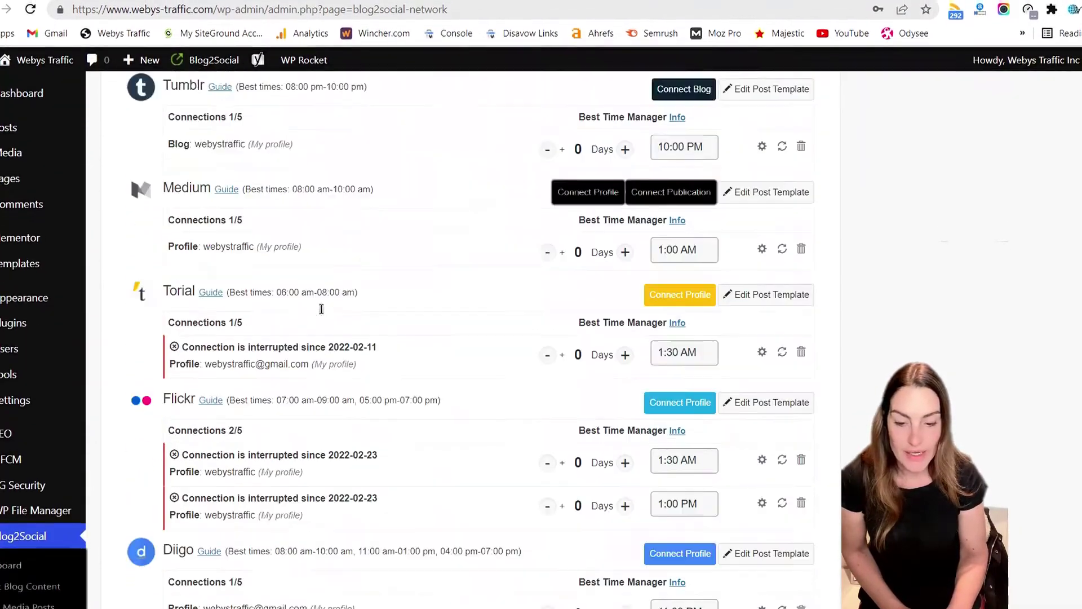
scroll(321, 307, up, 10)
scroll(321, 307, up, 10)
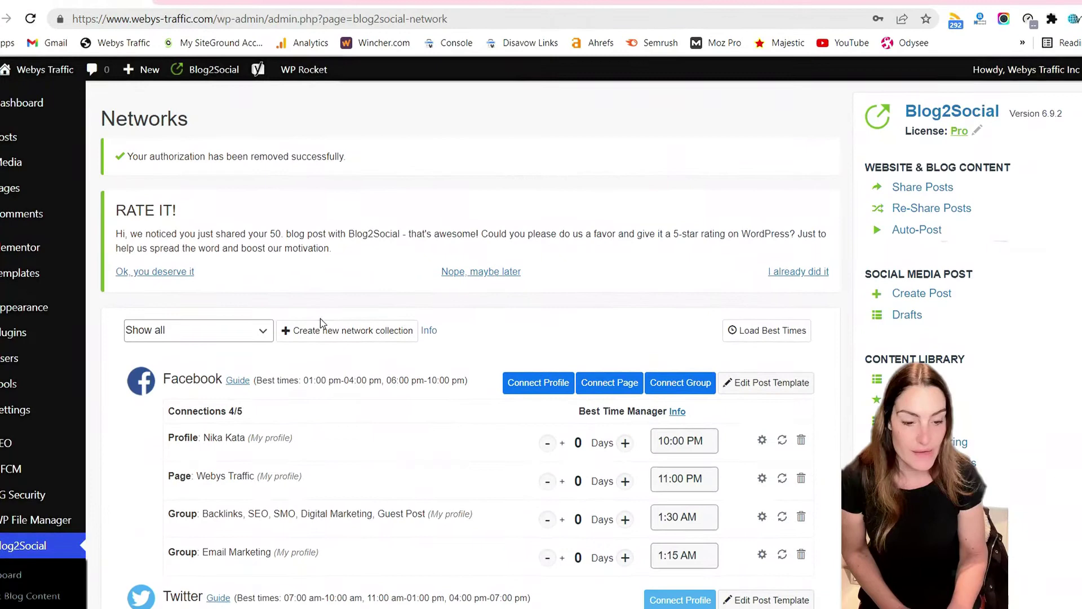
mouse_move(213, 71)
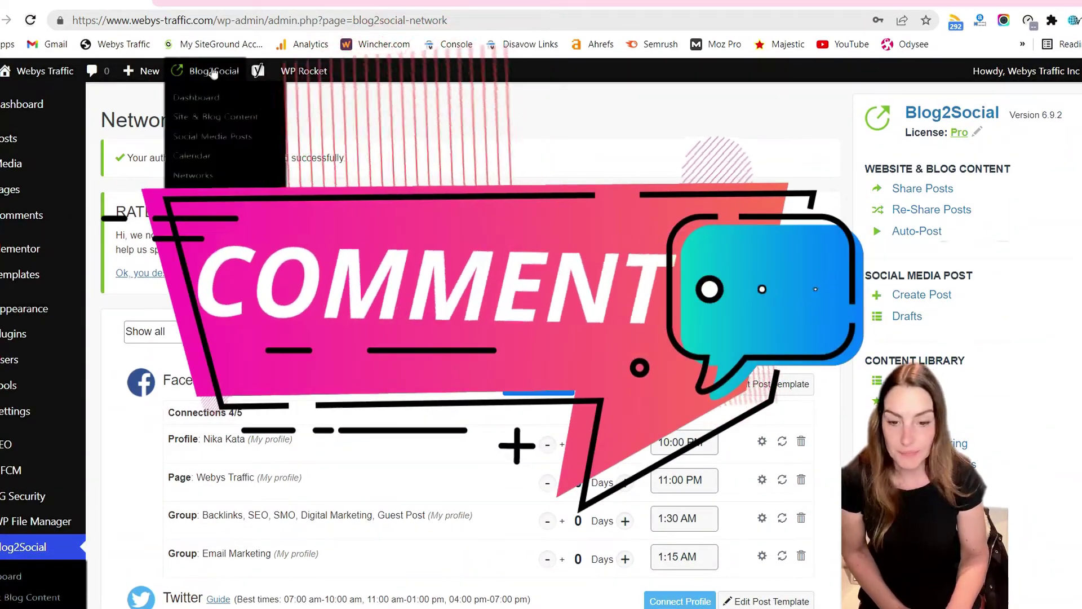
- Return to the Calendar and add a new post on 18 March
click(192, 156)
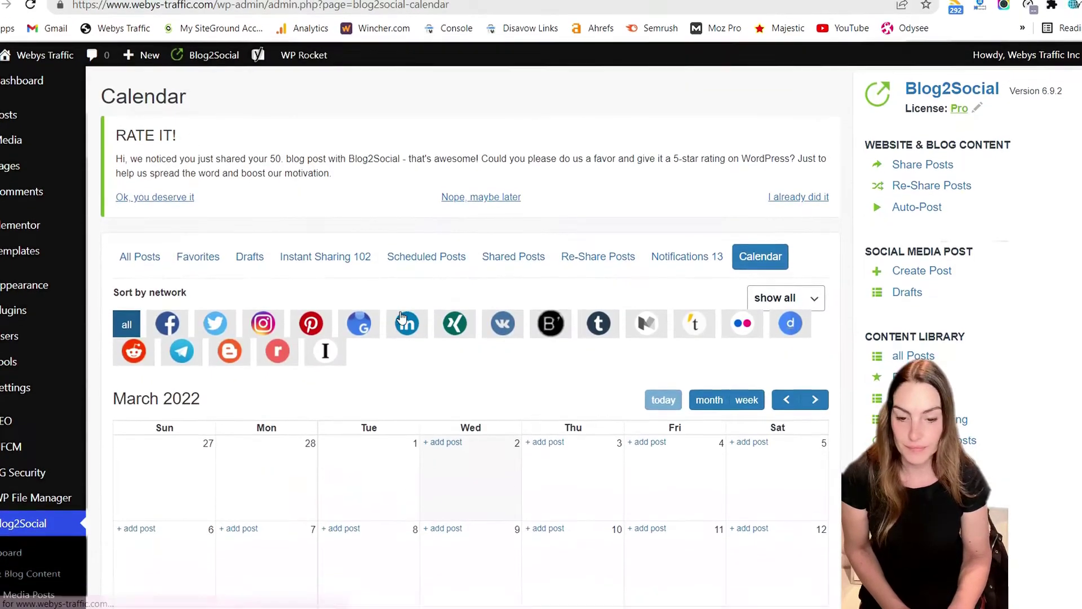
scroll(401, 317, down, 10)
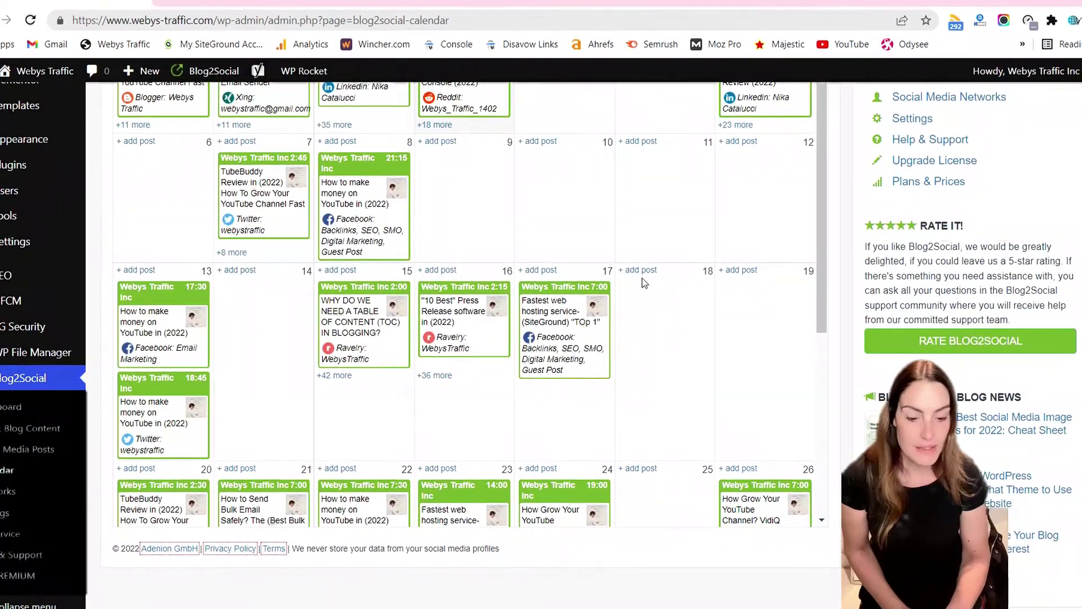
click(642, 275)
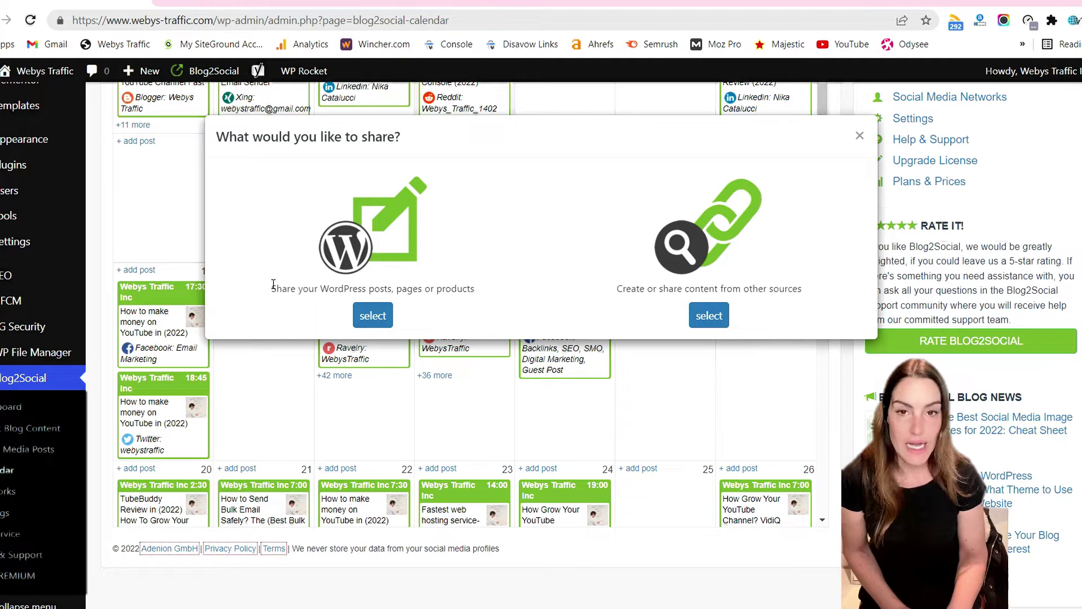
- Pick an existing WordPress post and scroll the list to share the Filmora review
click(373, 317)
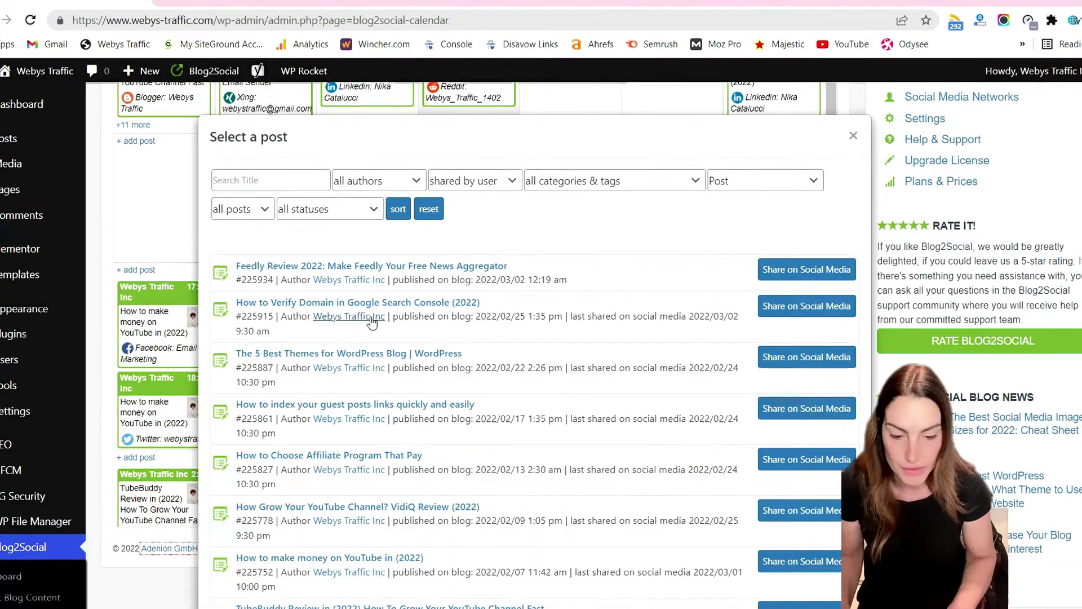
scroll(607, 387, down, 1)
scroll(607, 386, down, 3)
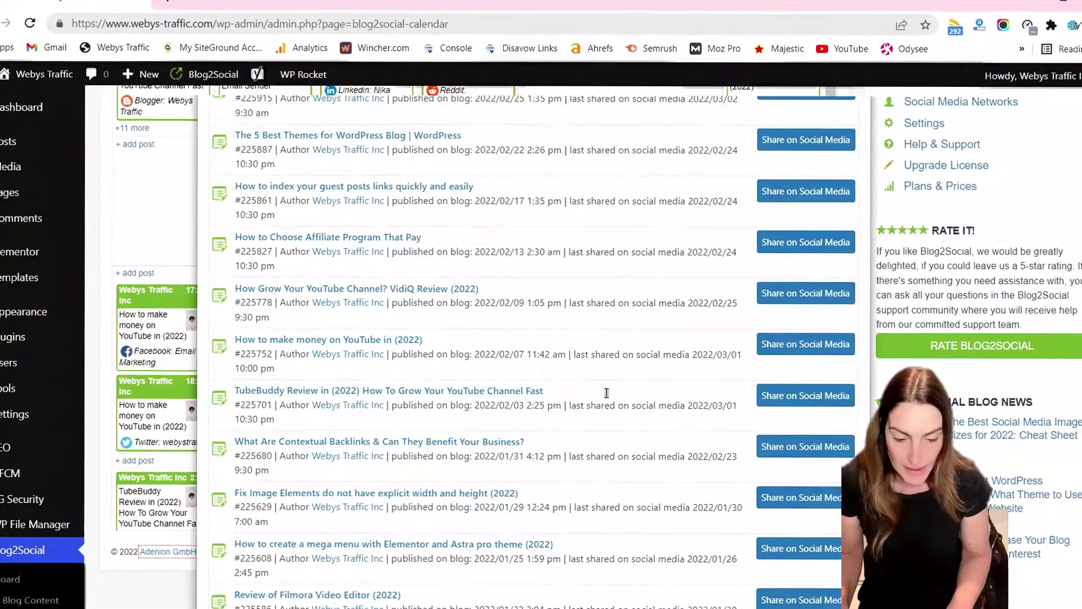
scroll(607, 393, down, 2)
scroll(607, 390, down, 1)
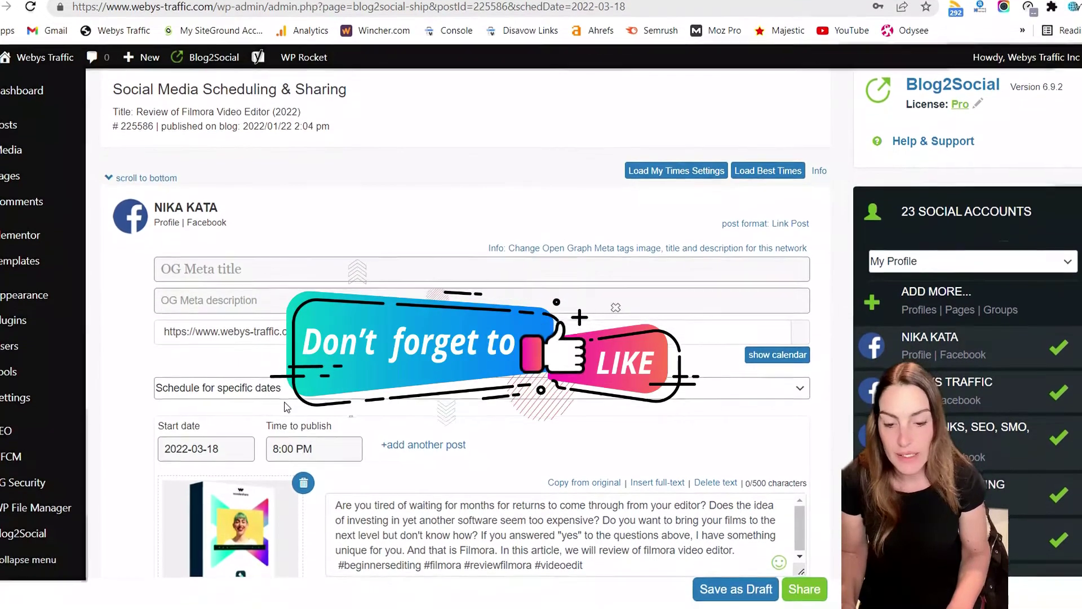
- Review the Filmora review's sharing page and its list of network accounts
scroll(285, 406, down, 3)
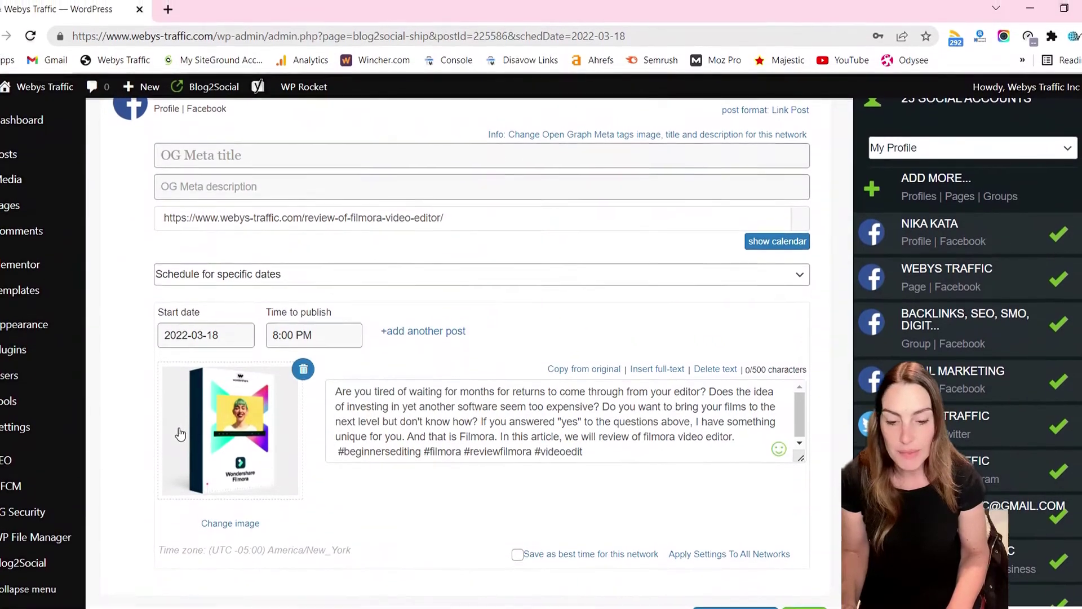
scroll(169, 394, up, 1)
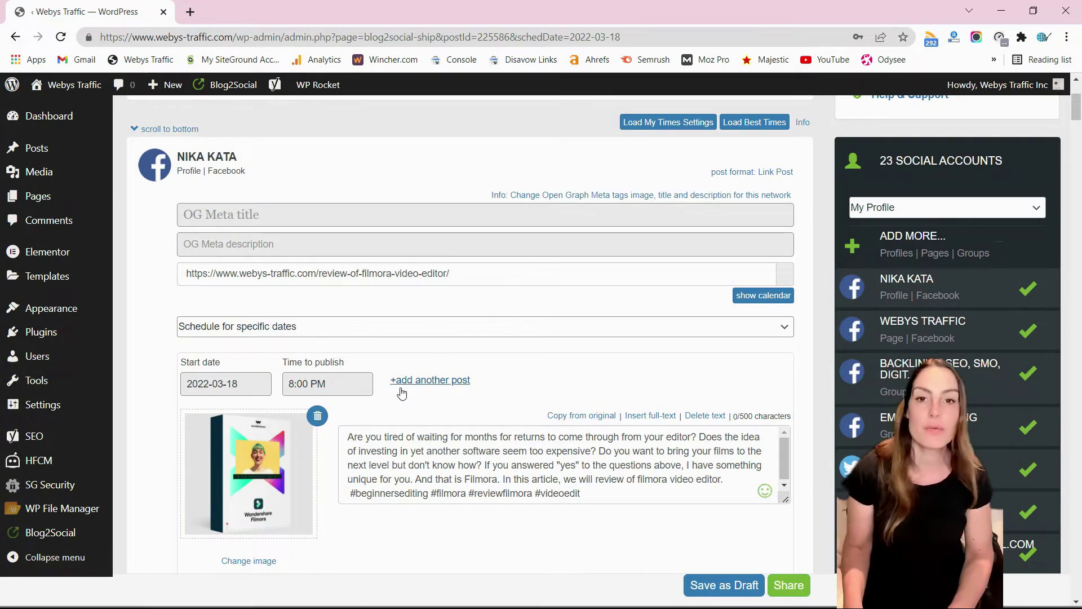
scroll(400, 391, down, 3)
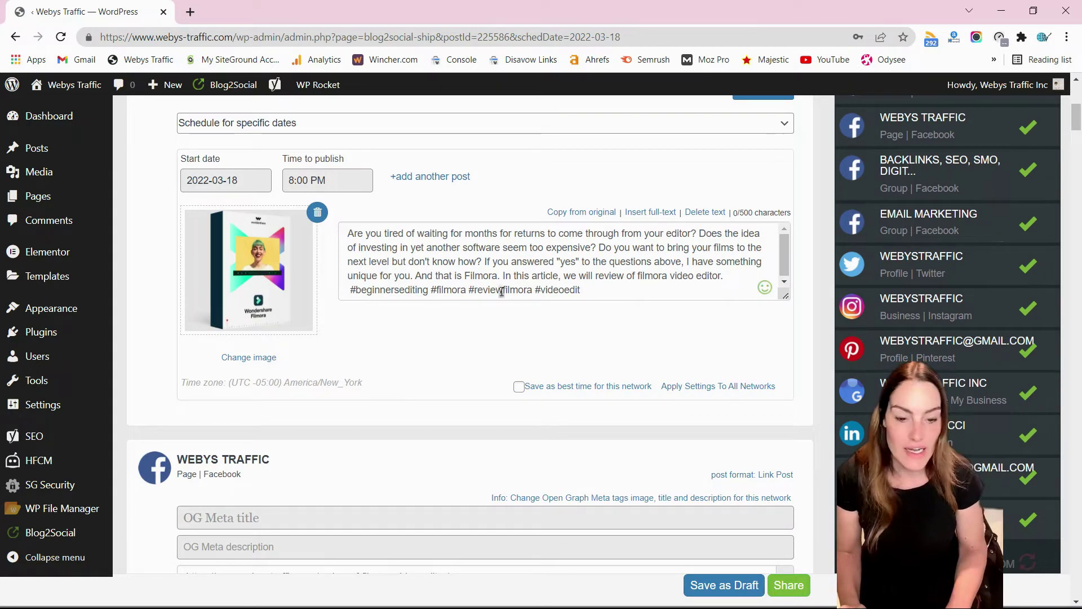
scroll(523, 196, up, 3)
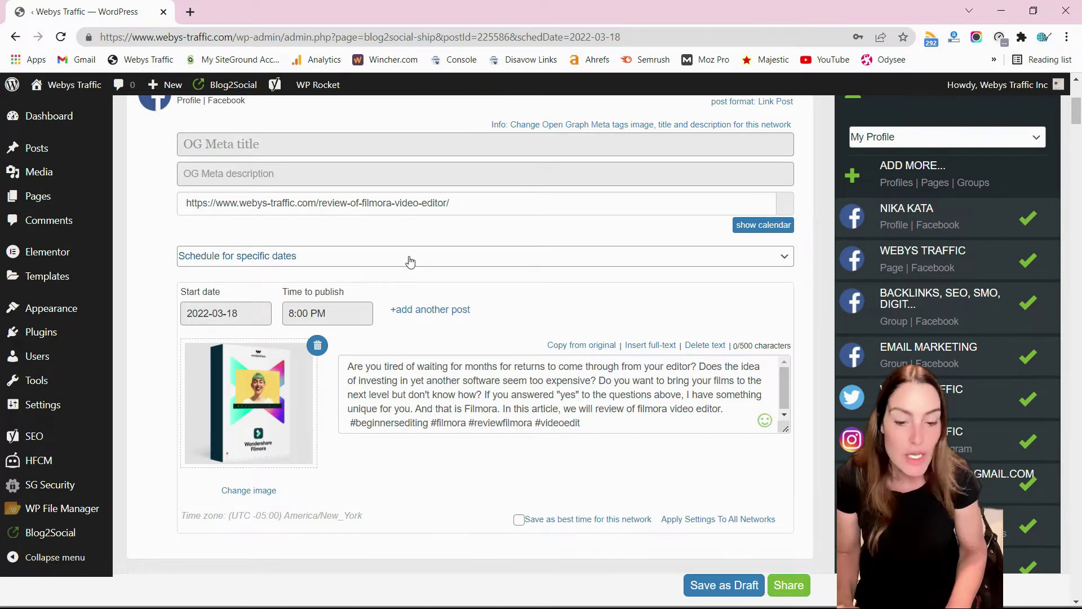
scroll(409, 256, up, 1)
scroll(410, 256, up, 1)
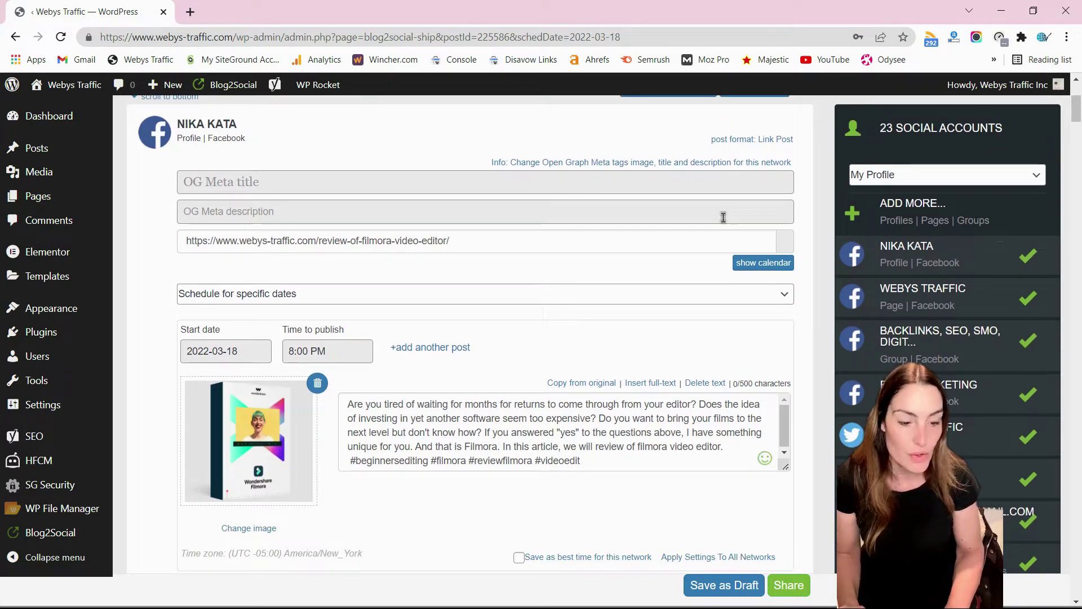
scroll(668, 290, up, 1)
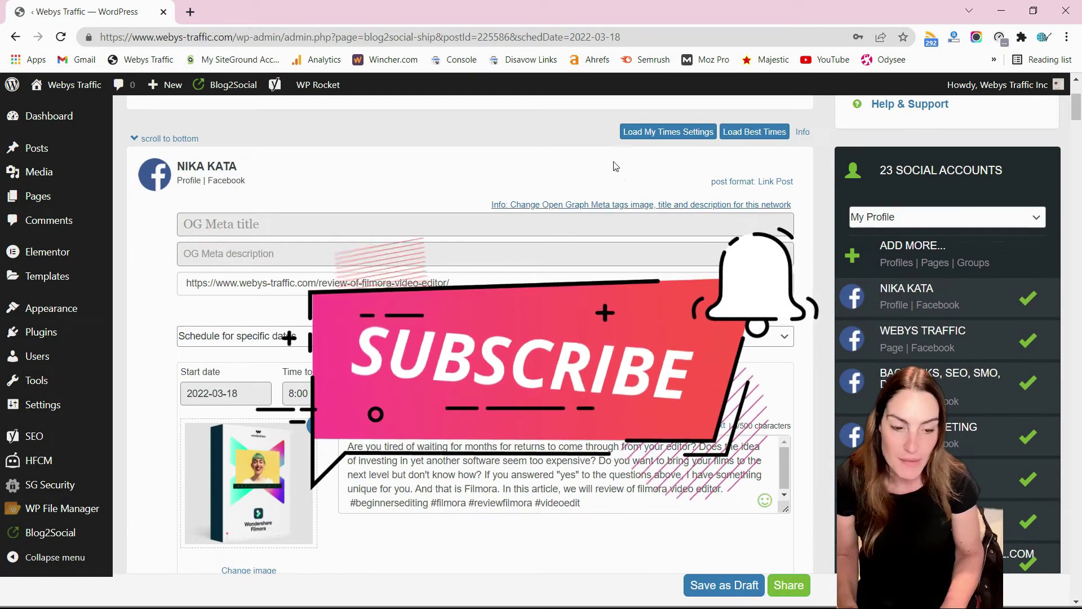
- Load Best Times, setting the NIKA KATA Facebook post for 18 March 2022, 8:00 PM
click(768, 137)
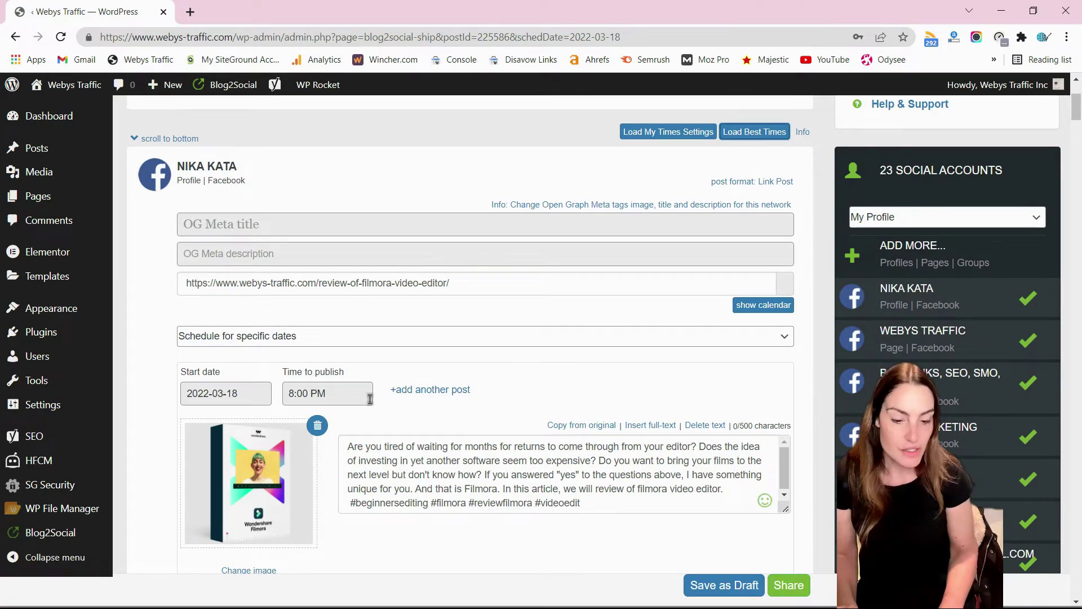
scroll(542, 409, down, 3)
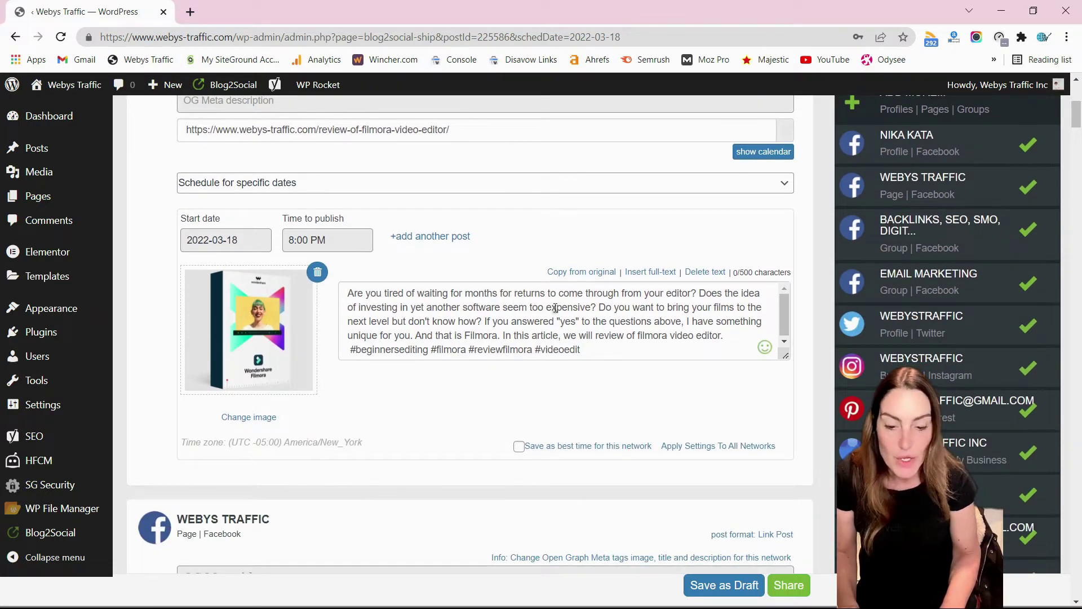
scroll(553, 323, down, 1)
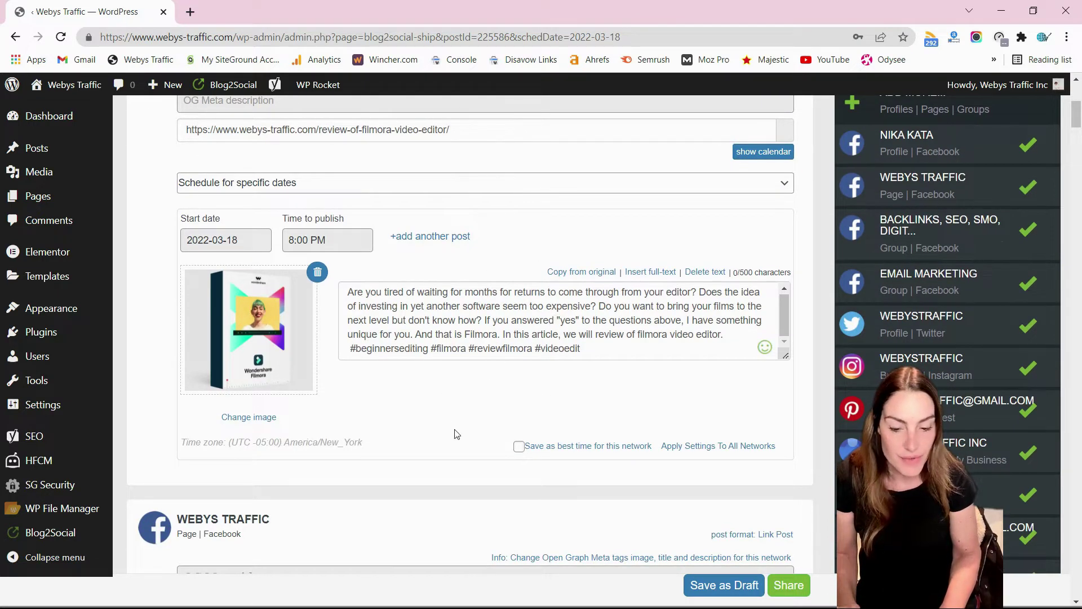
scroll(456, 434, down, 1)
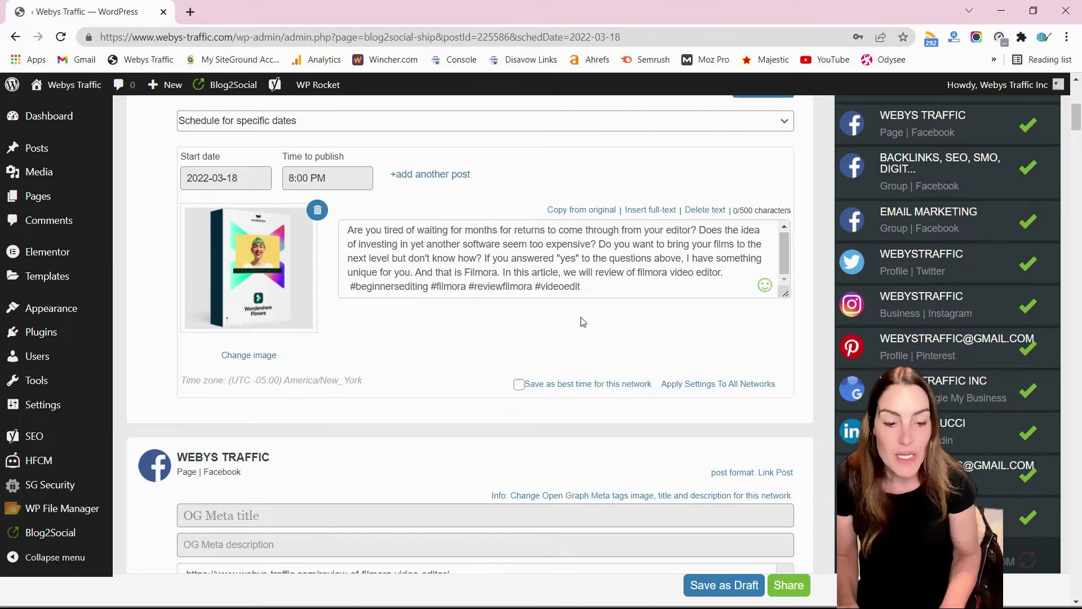
scroll(582, 322, down, 1)
scroll(582, 321, up, 2)
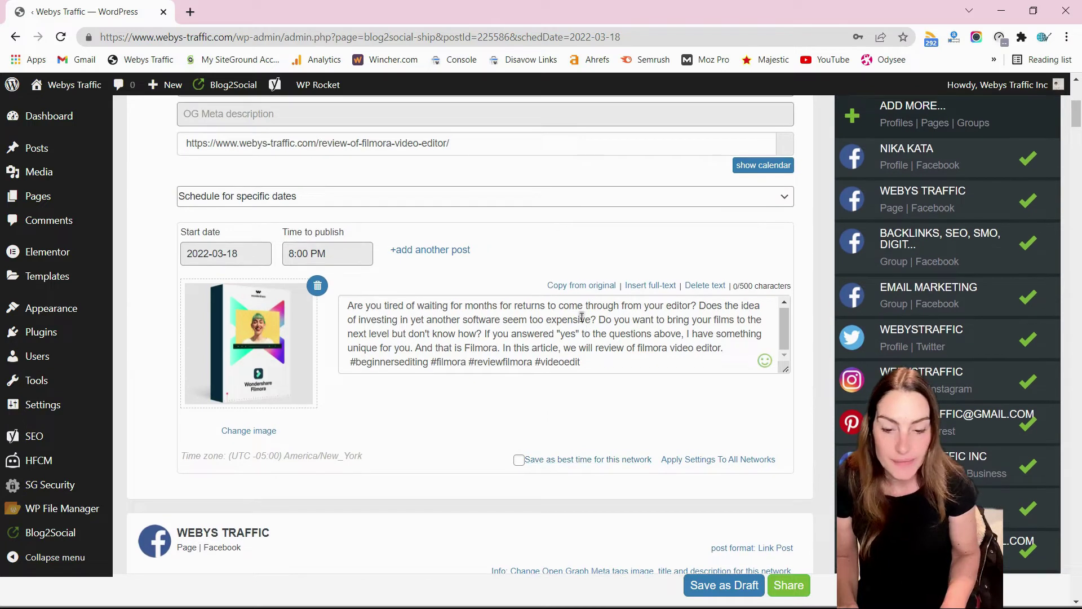
- Try making the Facebook post recurrent on an own period with 3 repeats
click(784, 198)
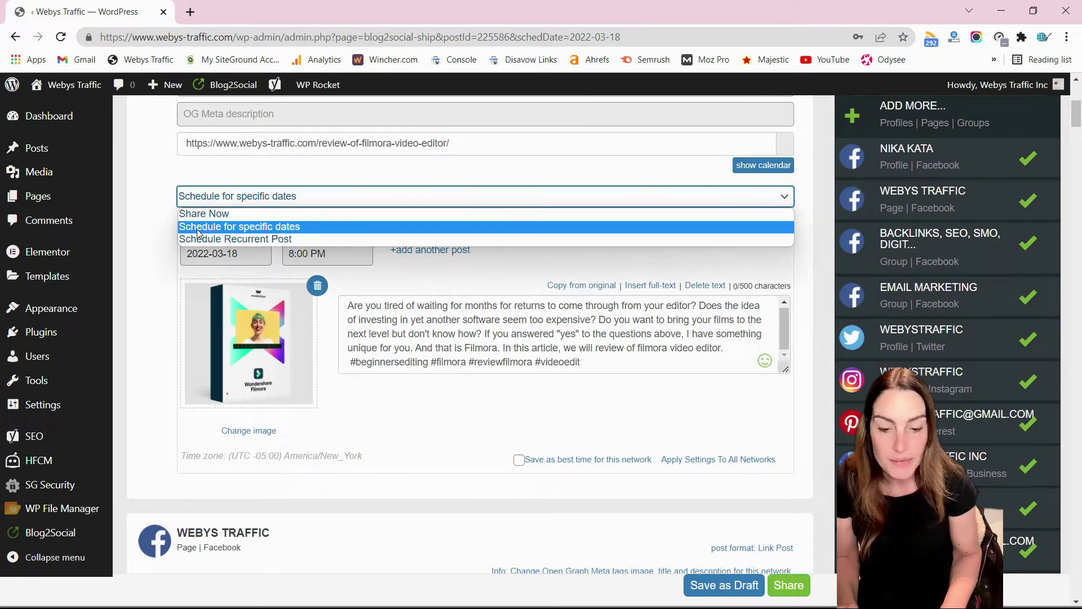
click(274, 239)
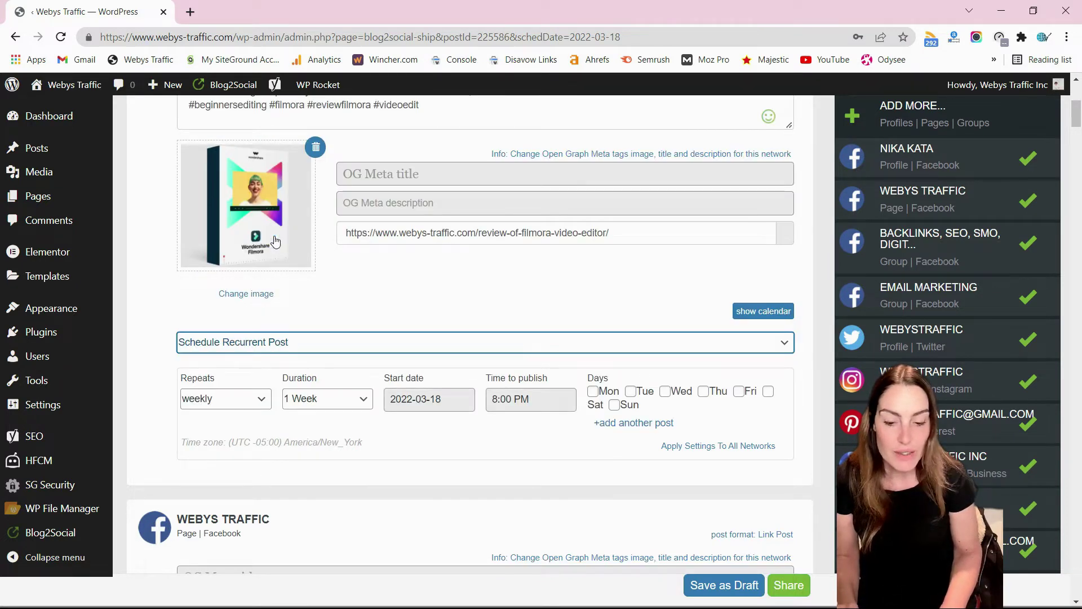
click(365, 400)
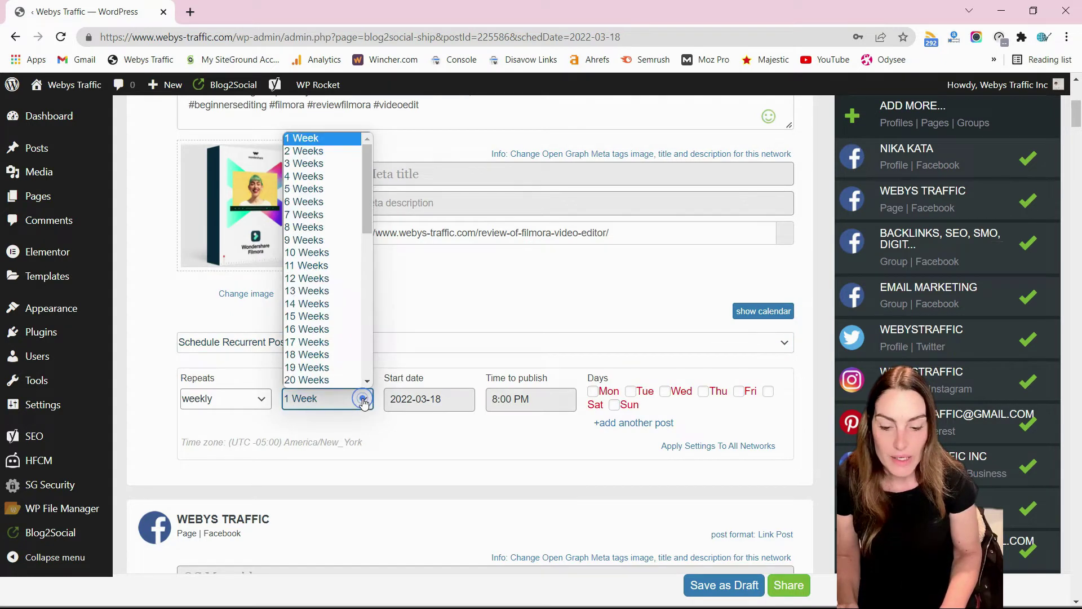
click(262, 399)
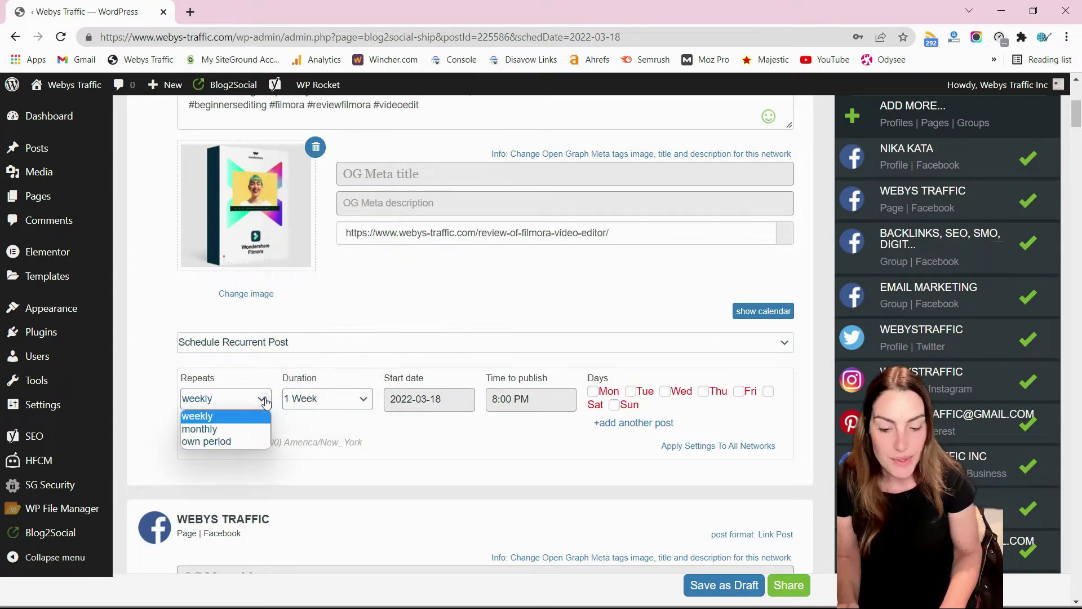
click(232, 442)
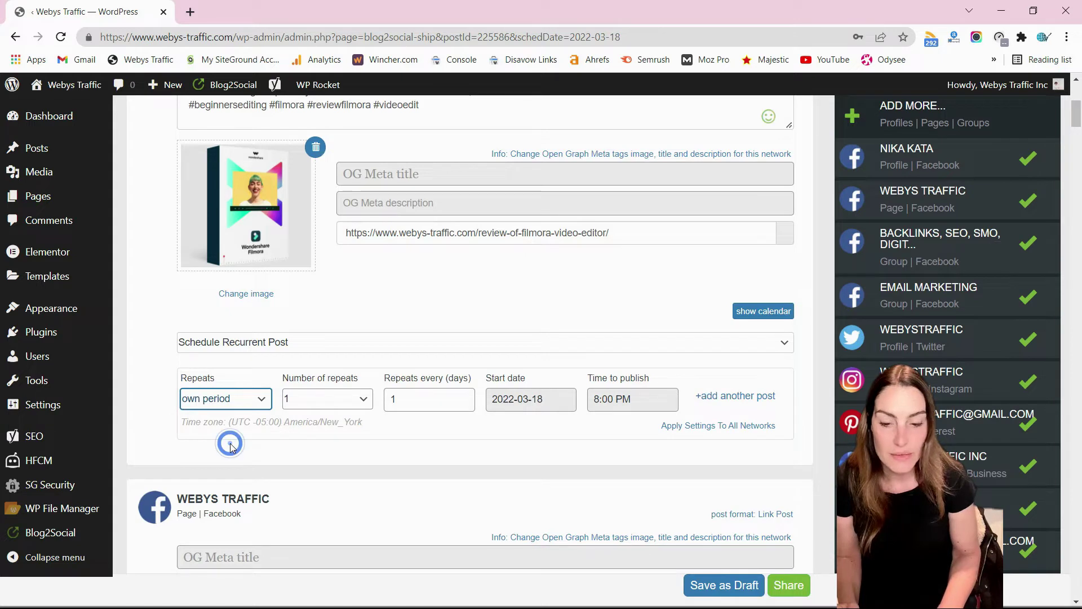
click(367, 398)
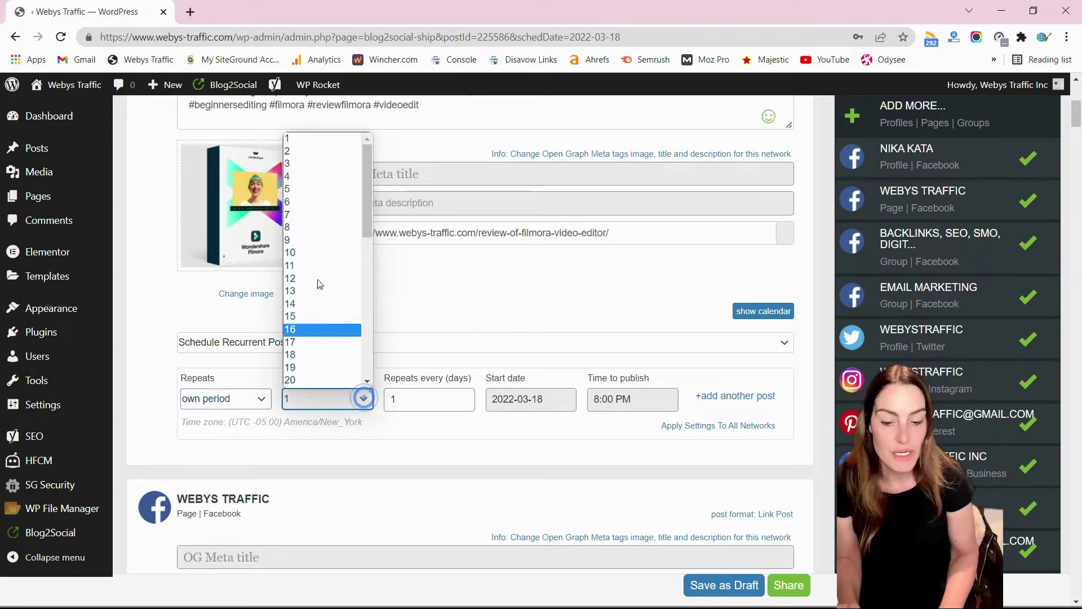
click(316, 167)
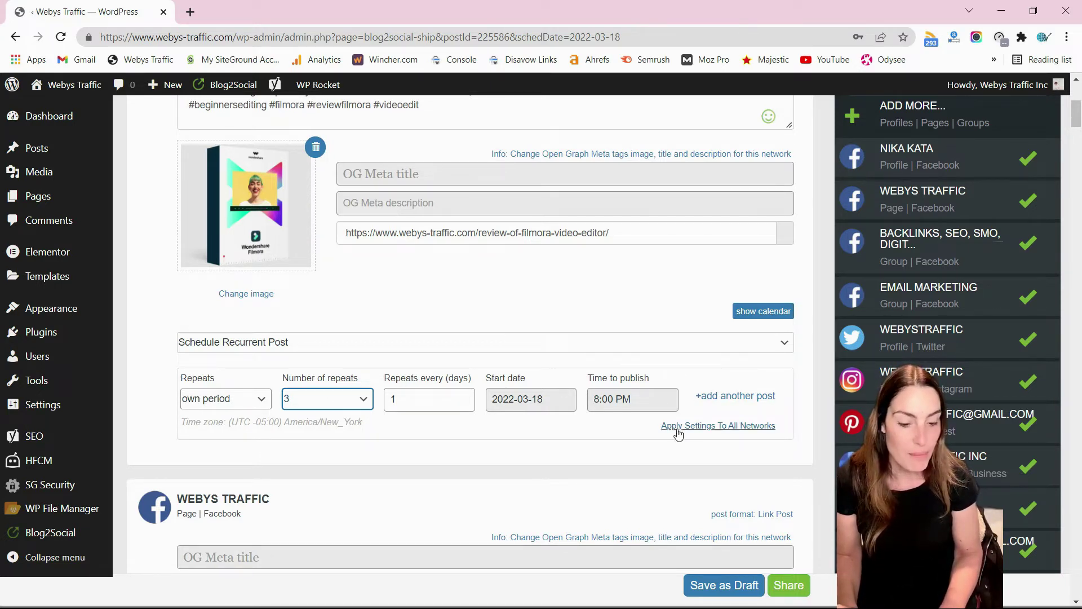
scroll(648, 428, down, 1)
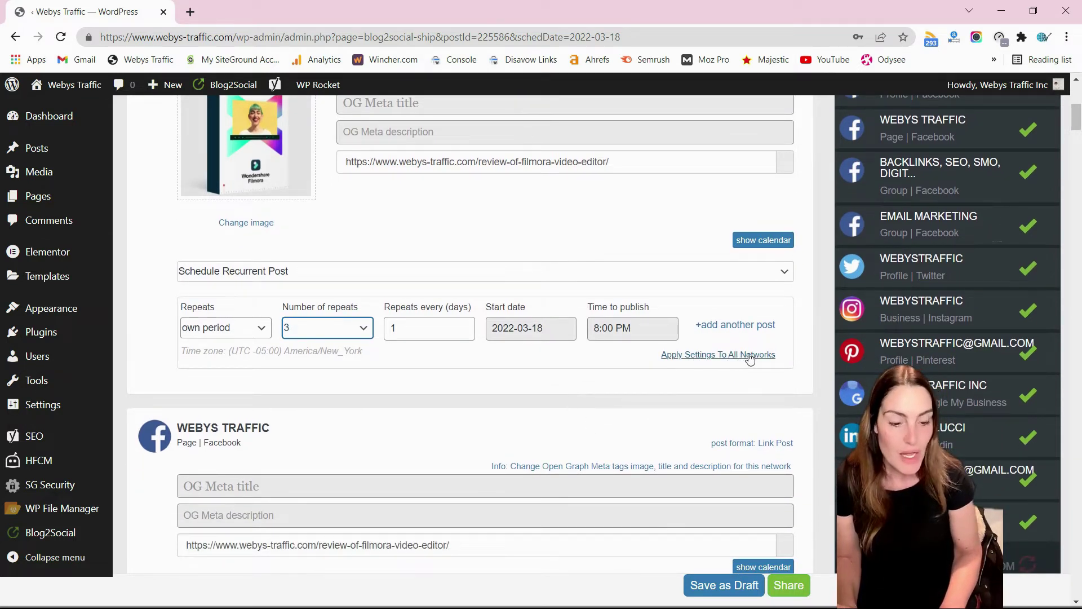
- Switch the first Facebook post to Share Now instead
click(785, 270)
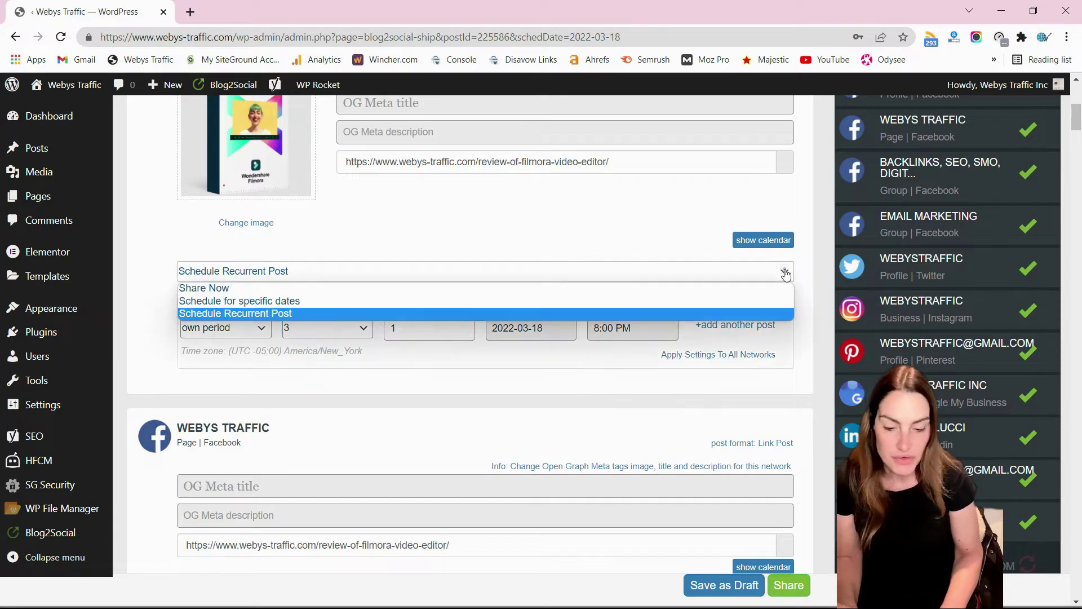
click(291, 288)
scroll(490, 307, down, 2)
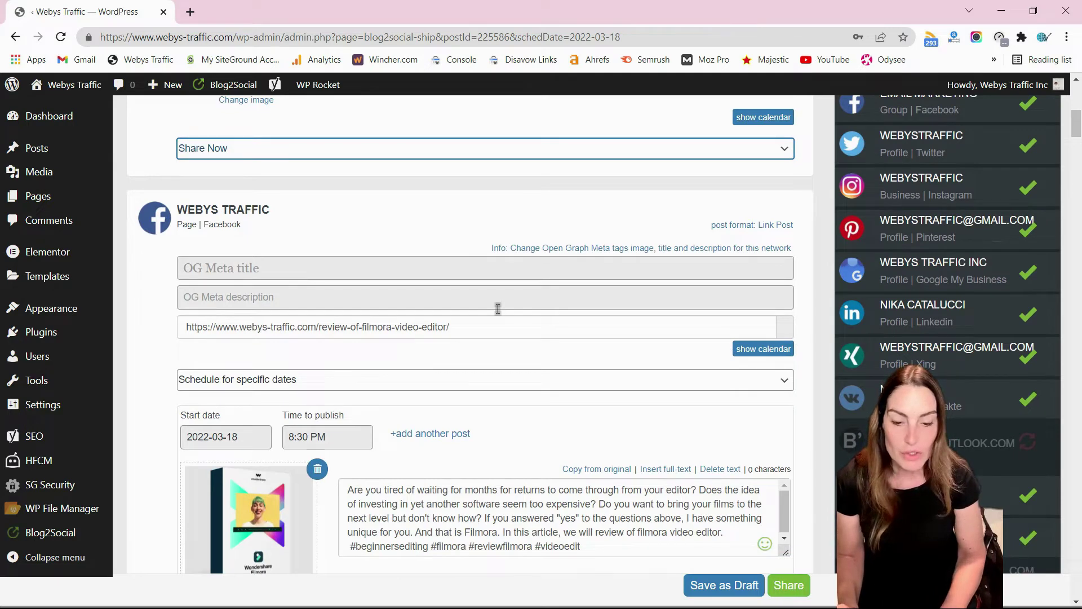
scroll(498, 308, down, 1)
scroll(497, 308, down, 2)
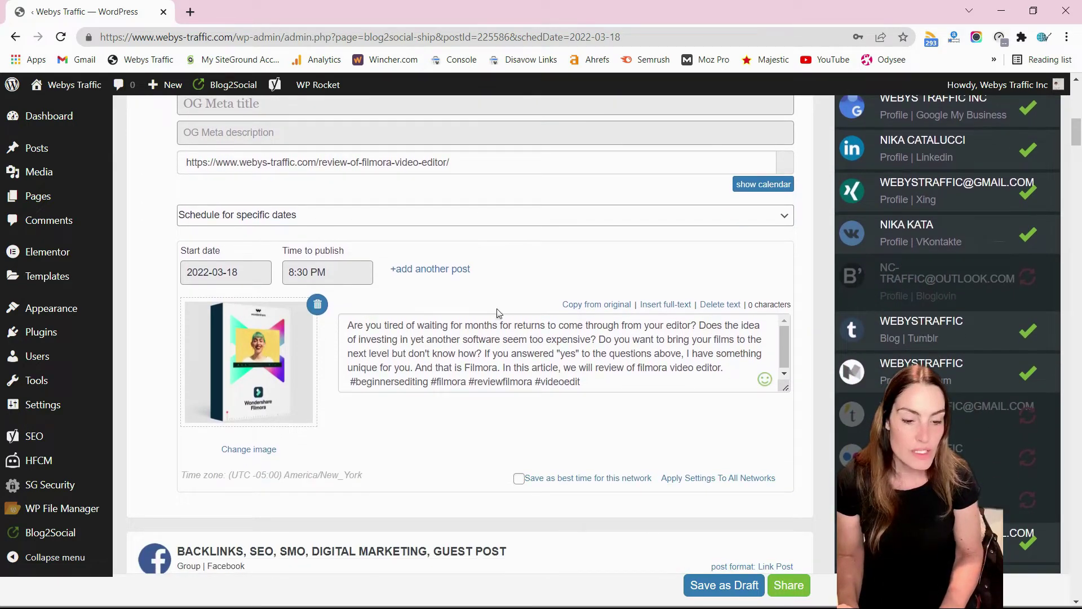
scroll(604, 212, up, 10)
scroll(604, 212, up, 1)
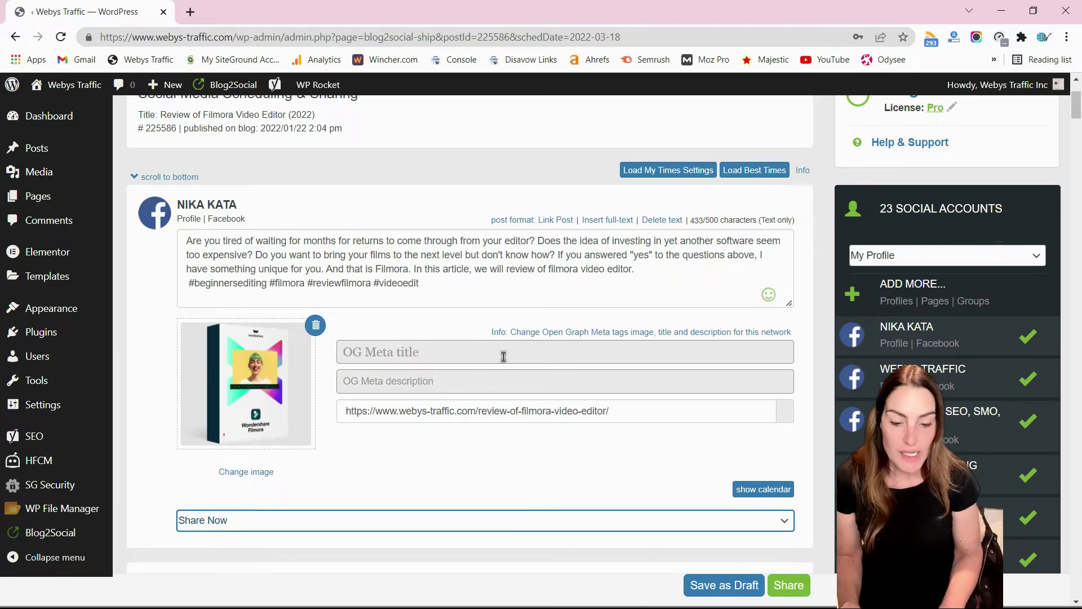
scroll(503, 356, down, 4)
scroll(503, 356, down, 1)
scroll(505, 361, down, 2)
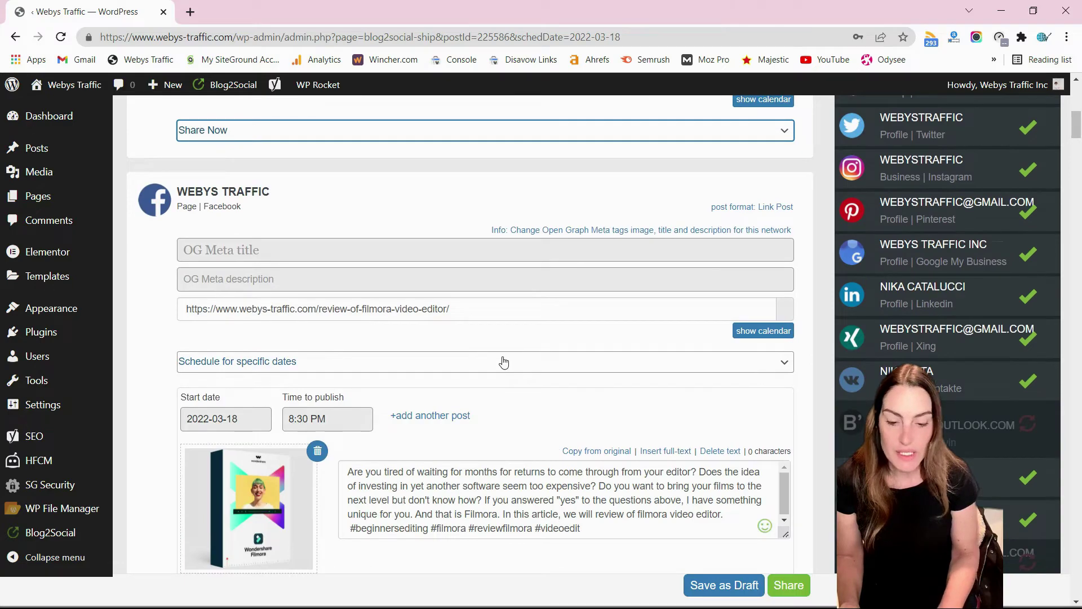
scroll(503, 362, down, 2)
scroll(503, 362, down, 2)
scroll(505, 361, down, 4)
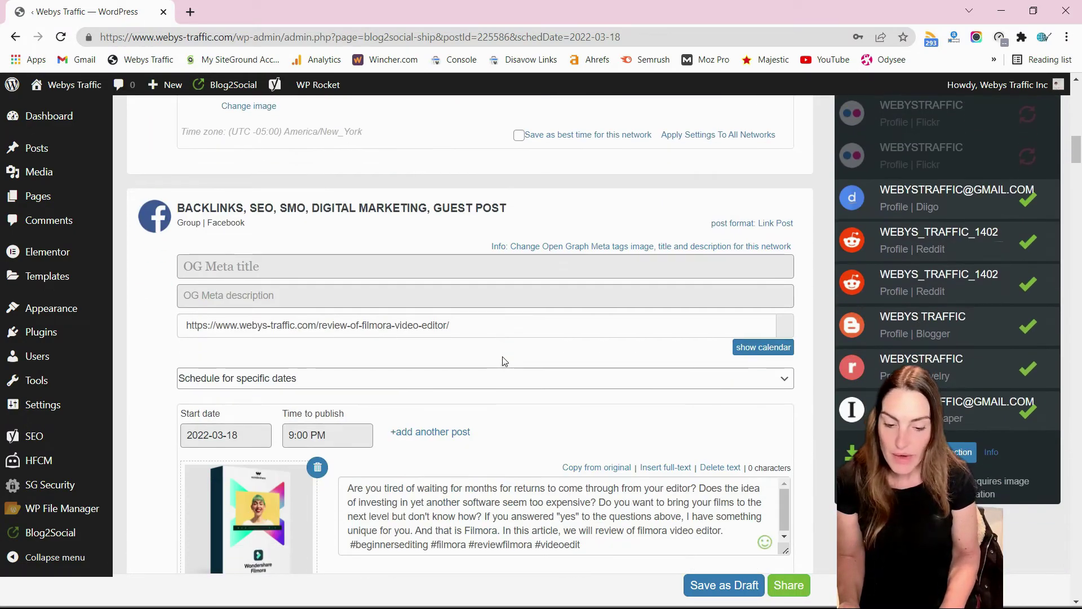
scroll(504, 361, down, 5)
scroll(504, 361, down, 1)
scroll(504, 359, down, 4)
scroll(503, 356, down, 6)
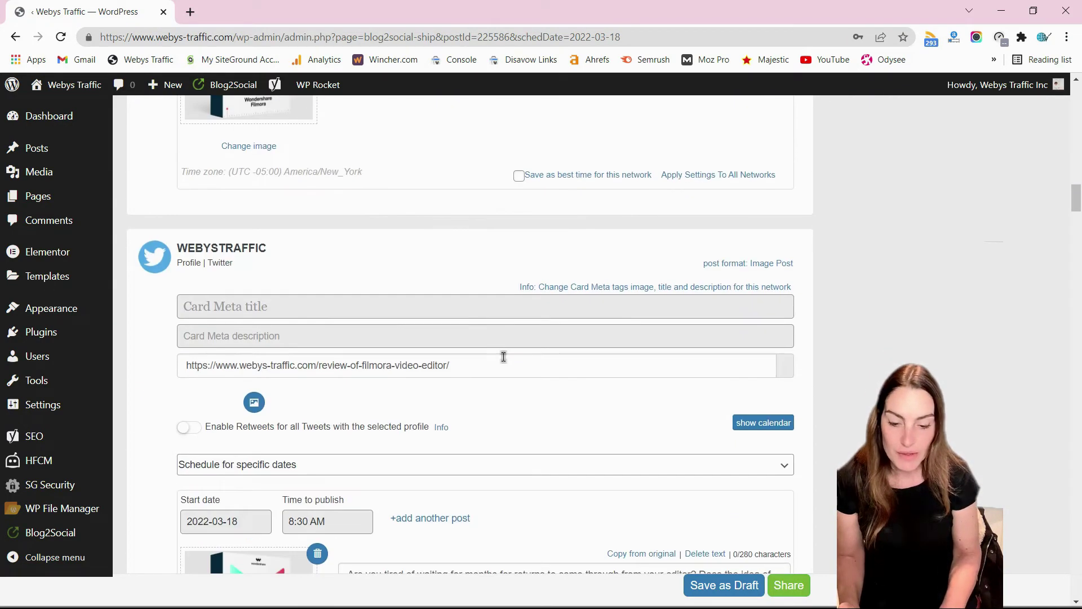
scroll(503, 356, down, 8)
scroll(503, 358, down, 7)
scroll(505, 362, down, 2)
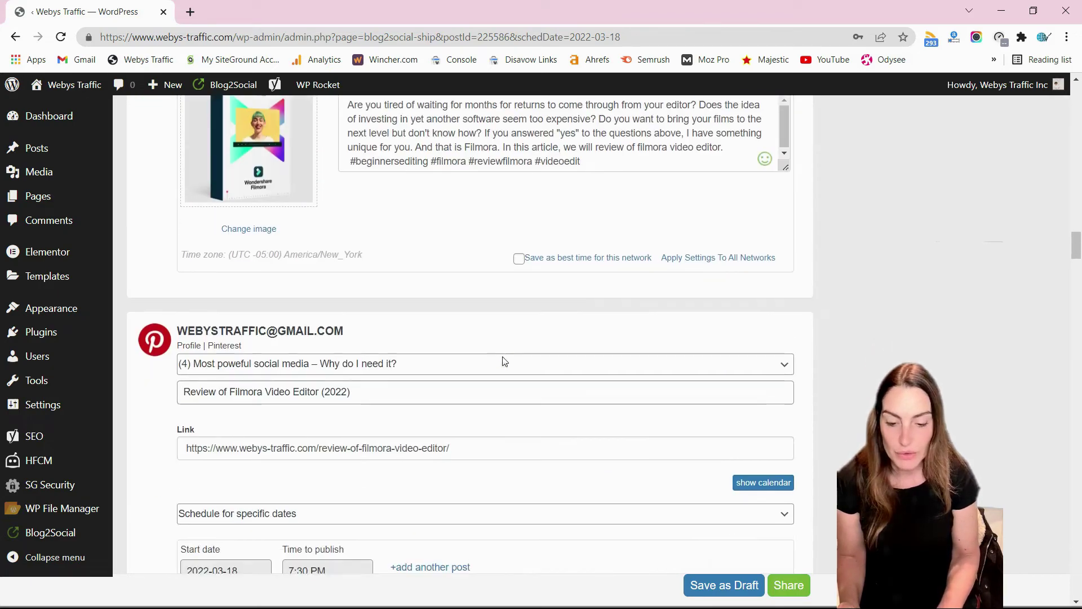
scroll(504, 362, down, 6)
scroll(504, 361, down, 3)
scroll(504, 361, down, 6)
scroll(504, 361, down, 2)
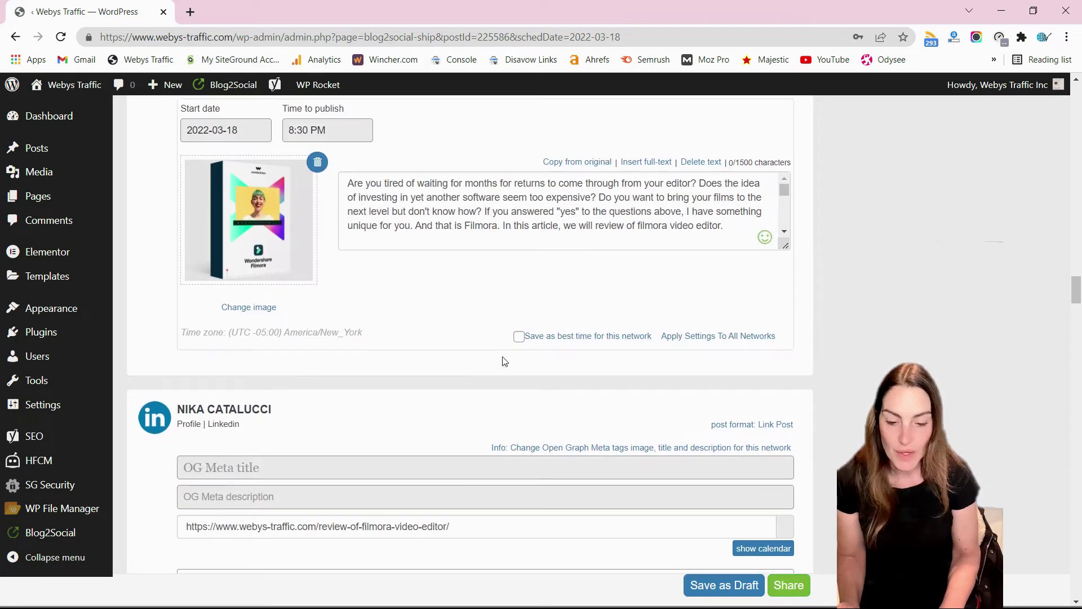
scroll(505, 362, down, 7)
scroll(504, 362, down, 5)
scroll(503, 357, down, 5)
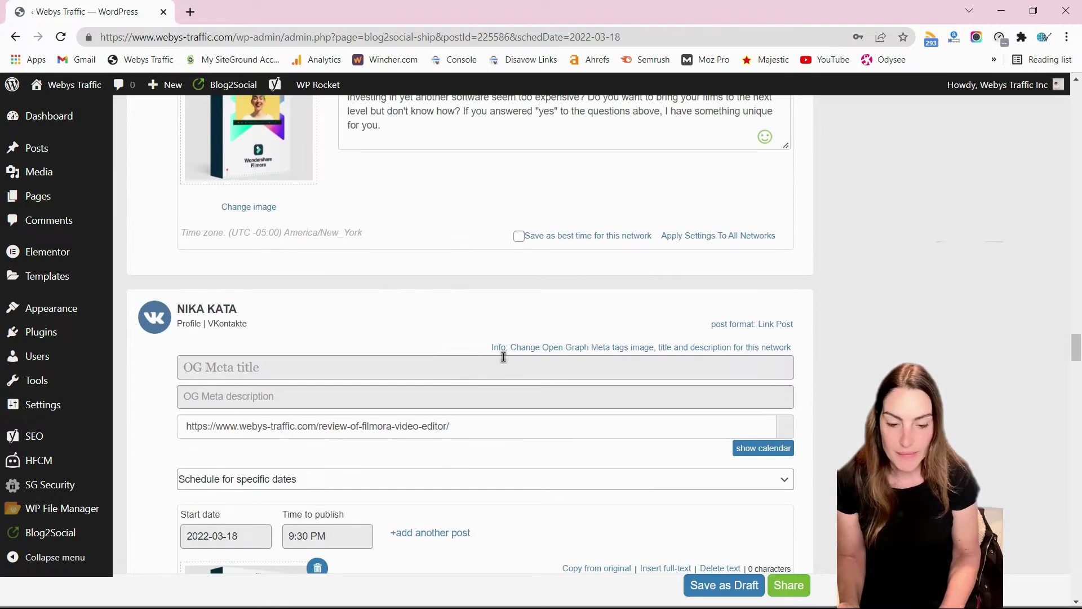
scroll(503, 356, down, 6)
scroll(503, 356, down, 1)
scroll(503, 357, down, 5)
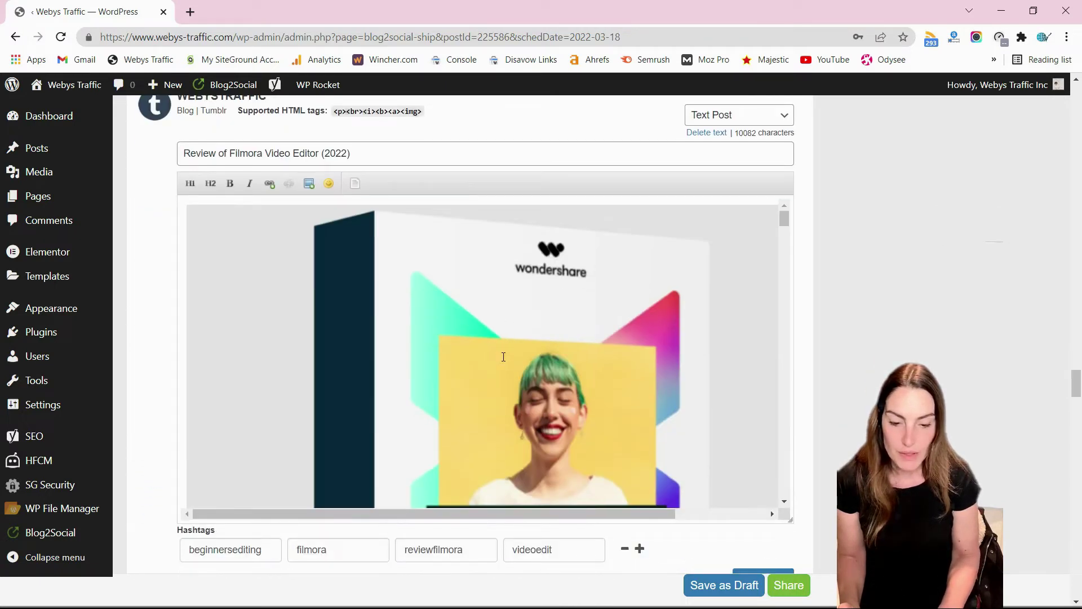
scroll(471, 429, down, 1)
scroll(471, 429, down, 4)
scroll(471, 429, down, 5)
scroll(471, 429, up, 5)
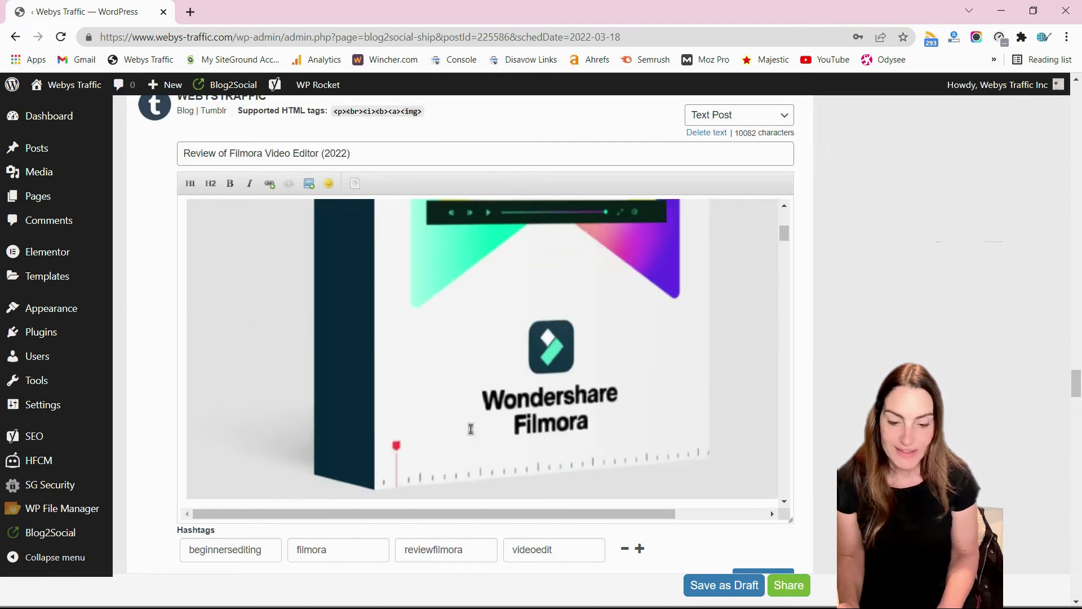
scroll(471, 429, up, 3)
scroll(470, 429, down, 3)
scroll(470, 429, down, 5)
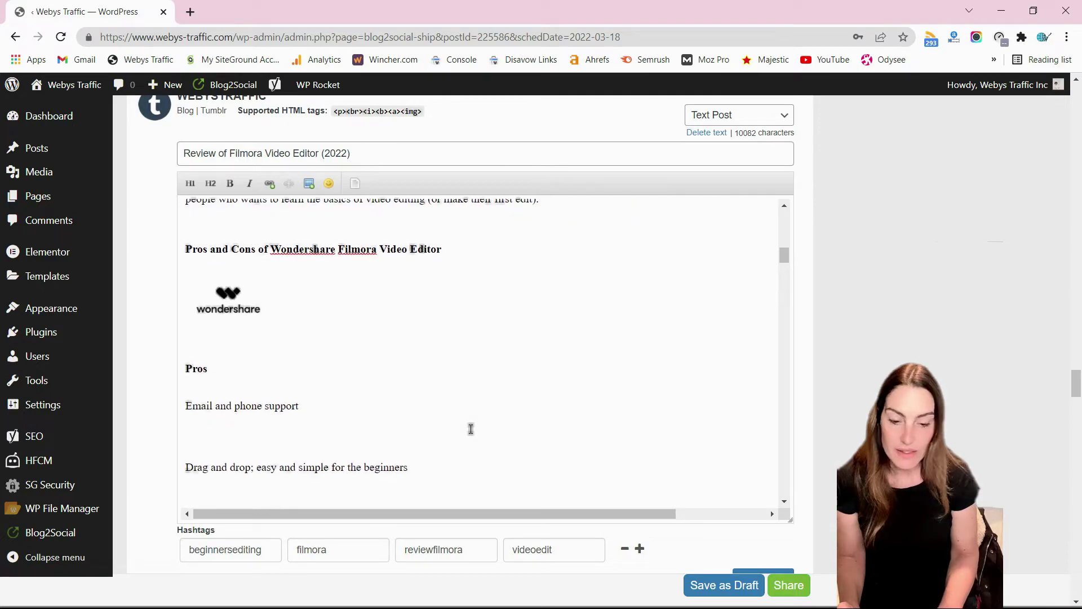
scroll(471, 429, down, 5)
scroll(470, 429, down, 5)
scroll(471, 429, down, 5)
scroll(470, 428, down, 1)
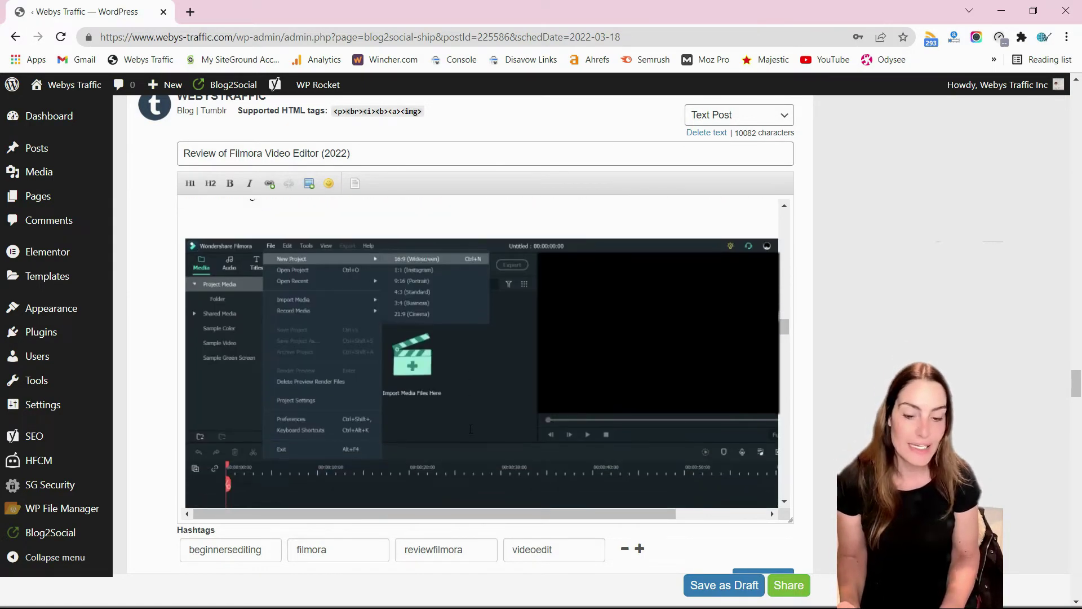
scroll(470, 429, down, 5)
scroll(471, 429, down, 5)
scroll(470, 429, down, 5)
scroll(470, 429, down, 5)
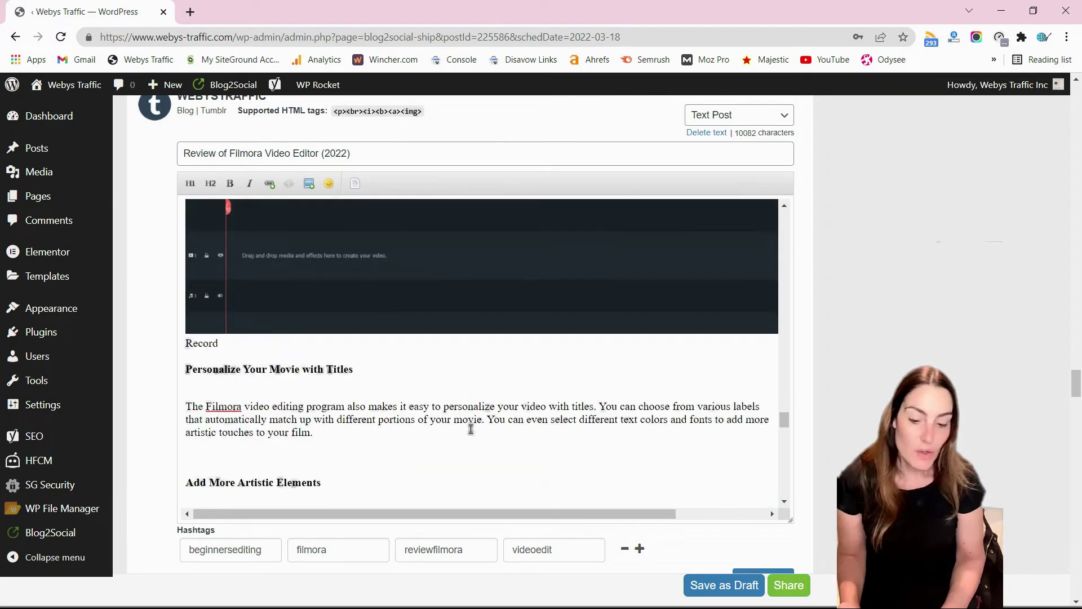
scroll(471, 429, down, 5)
scroll(470, 428, down, 5)
scroll(470, 429, down, 5)
scroll(470, 429, down, 3)
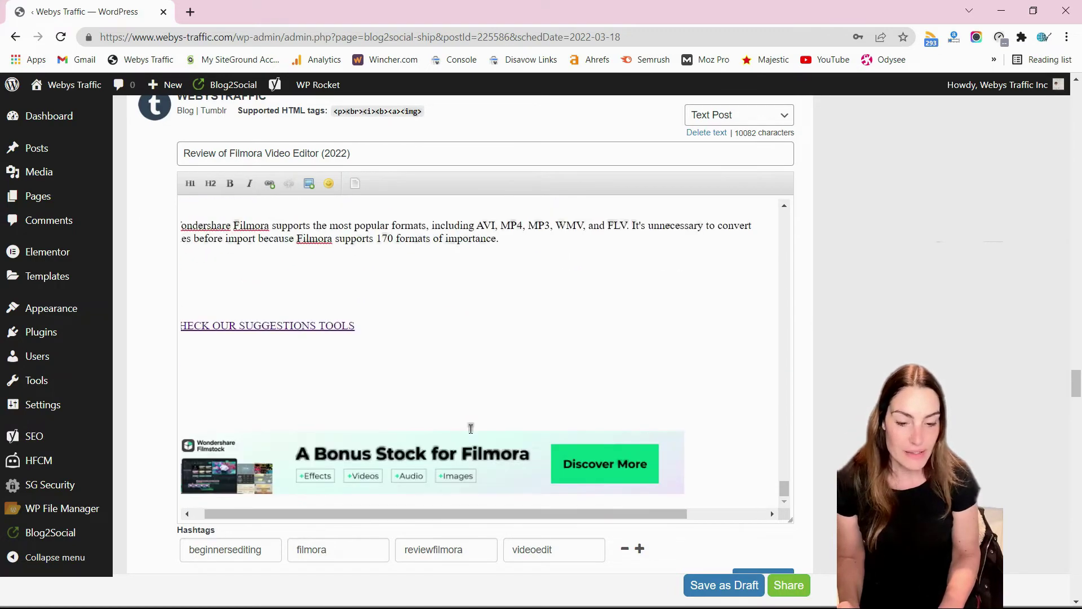
scroll(471, 429, down, 3)
scroll(471, 429, down, 1)
scroll(471, 428, down, 5)
scroll(470, 428, down, 5)
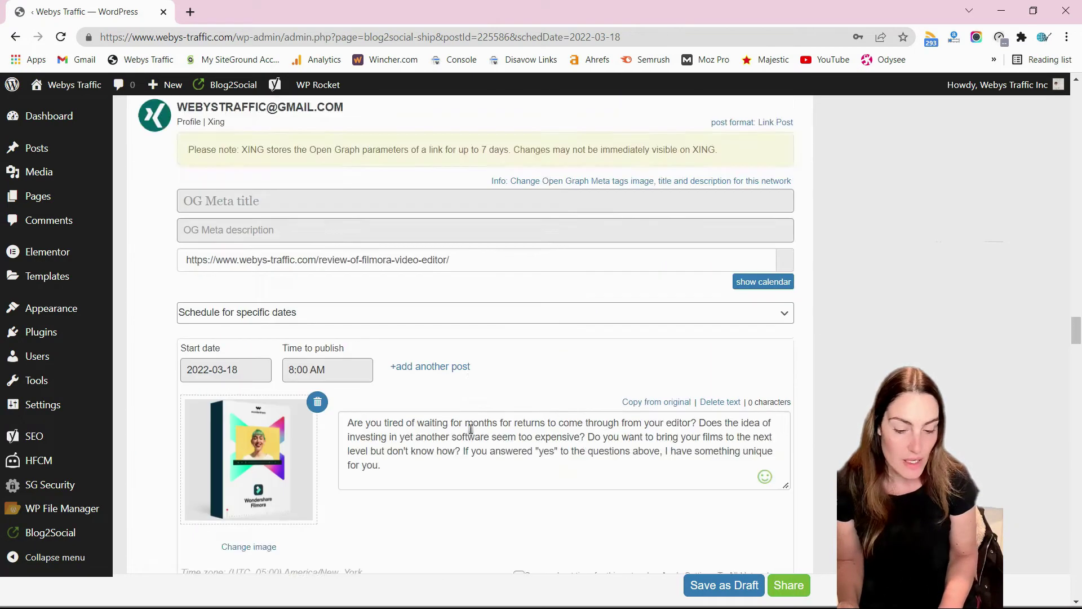
scroll(470, 429, down, 5)
scroll(471, 429, down, 13)
scroll(844, 450, up, 12)
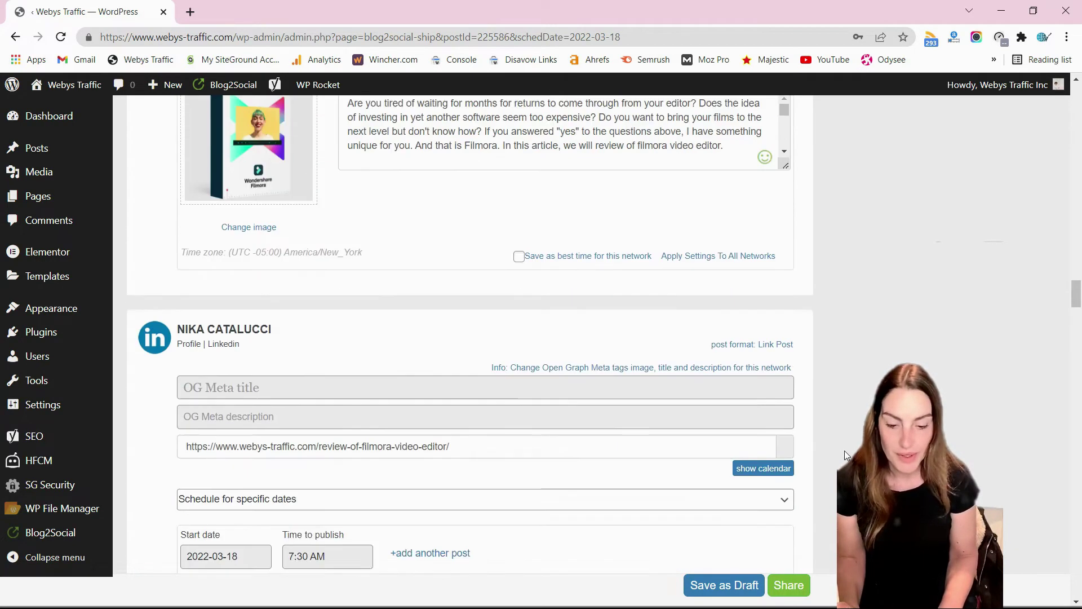
scroll(844, 451, down, 2)
scroll(844, 451, down, 8)
scroll(845, 450, down, 2)
scroll(844, 451, down, 2)
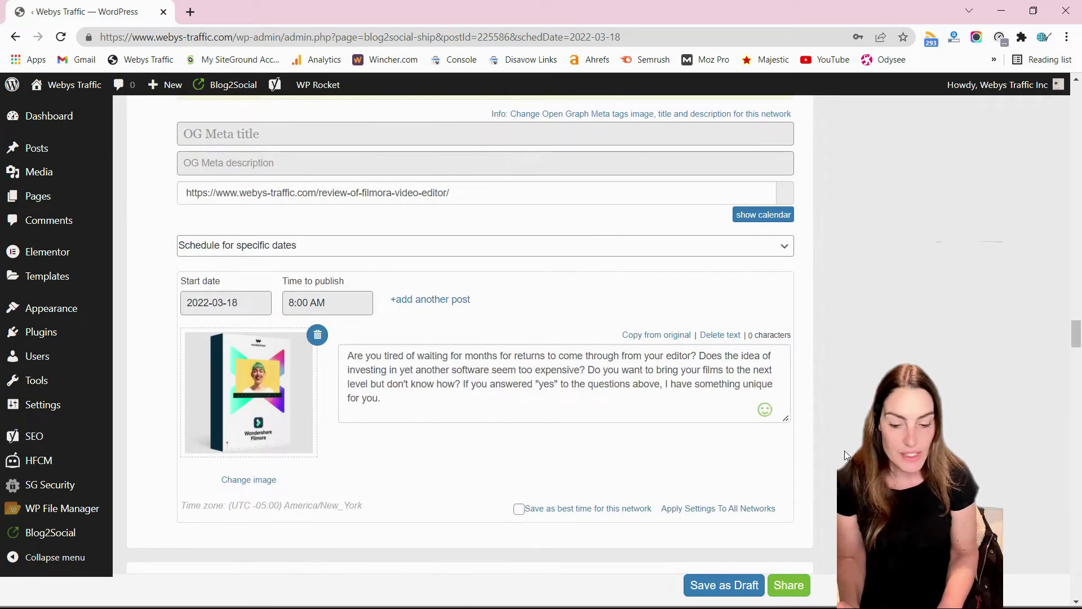
scroll(844, 451, down, 3)
scroll(399, 446, up, 15)
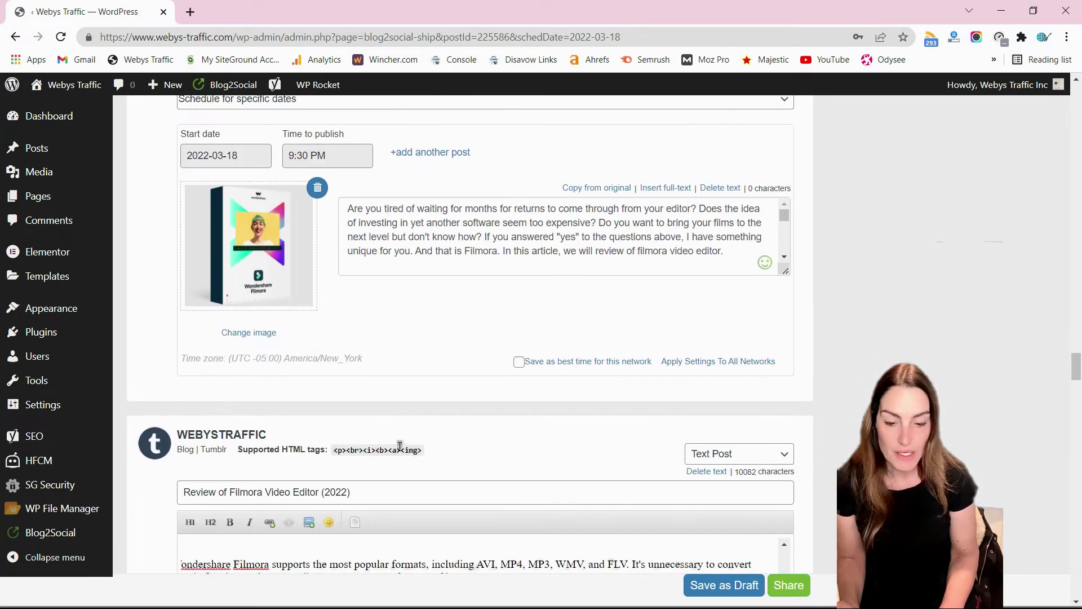
scroll(400, 446, down, 7)
scroll(400, 448, down, 8)
scroll(400, 449, down, 8)
scroll(400, 450, down, 6)
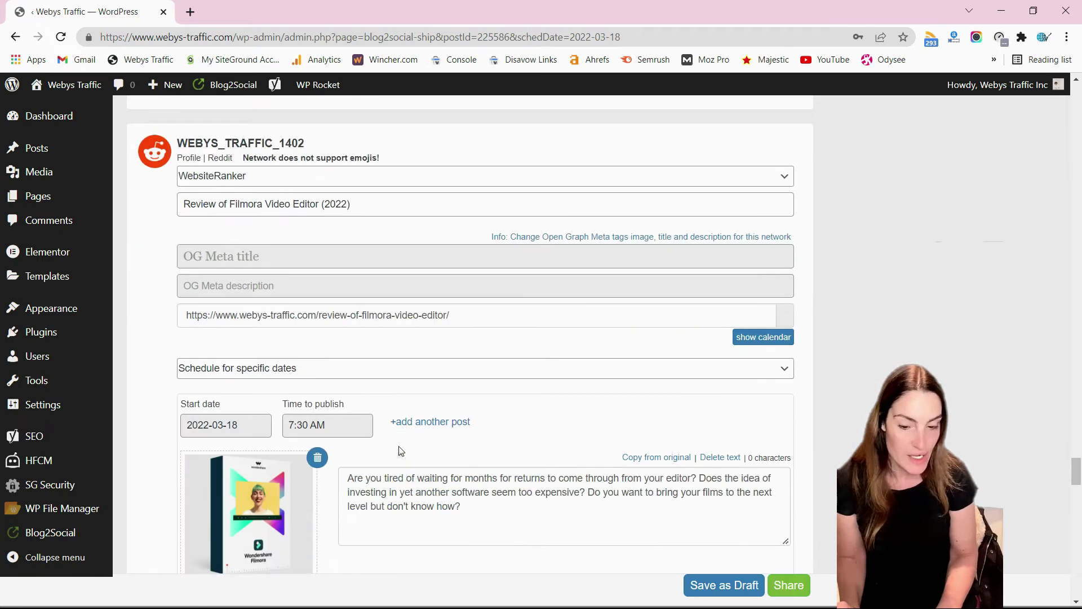
scroll(399, 451, down, 5)
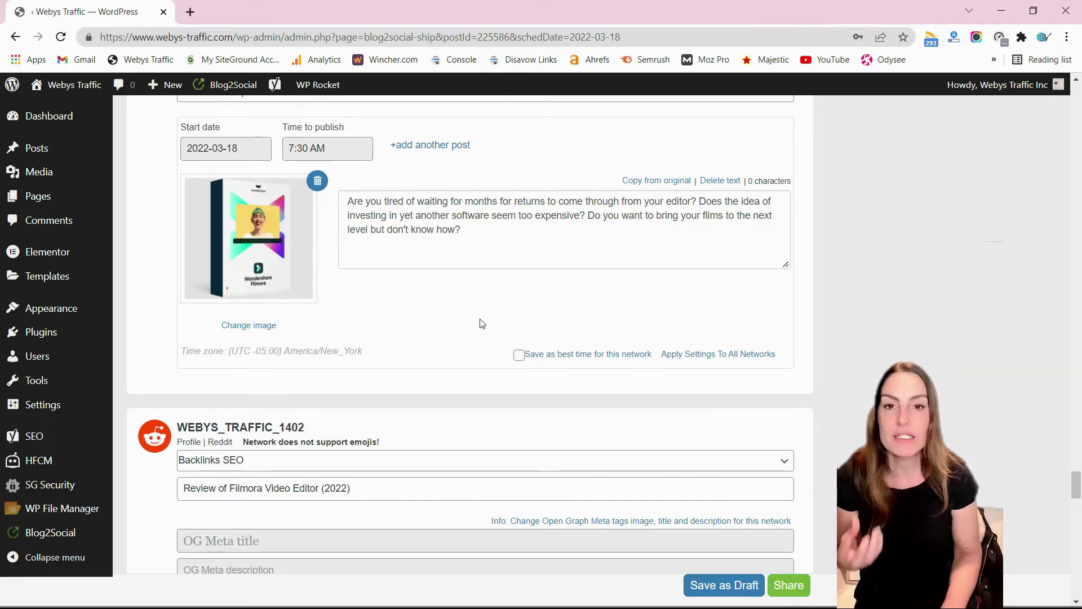
scroll(482, 323, down, 3)
scroll(482, 323, down, 4)
scroll(481, 321, down, 3)
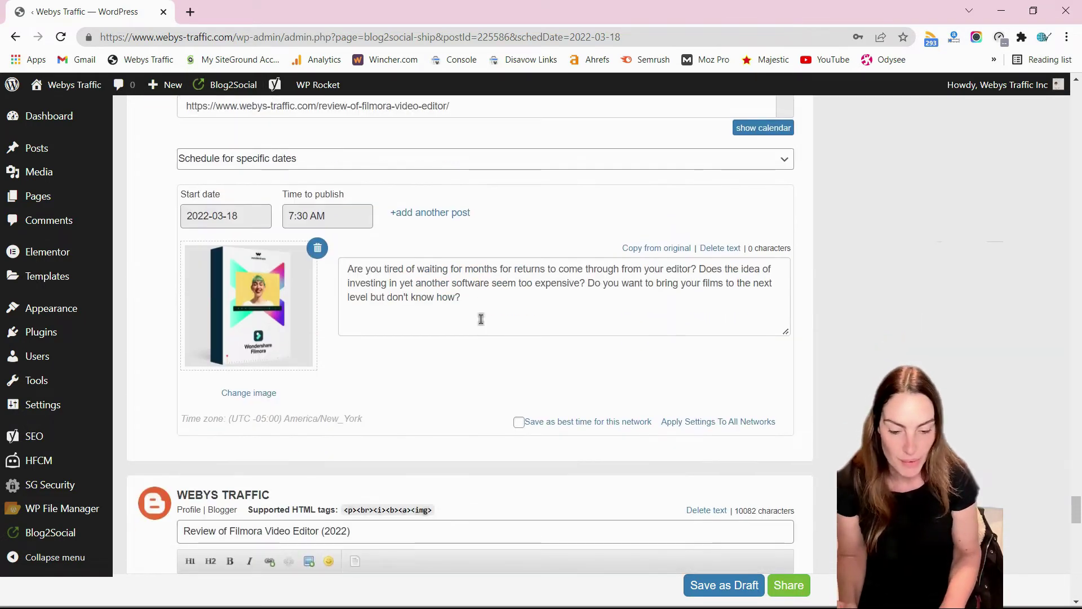
scroll(481, 319, down, 2)
scroll(481, 319, down, 4)
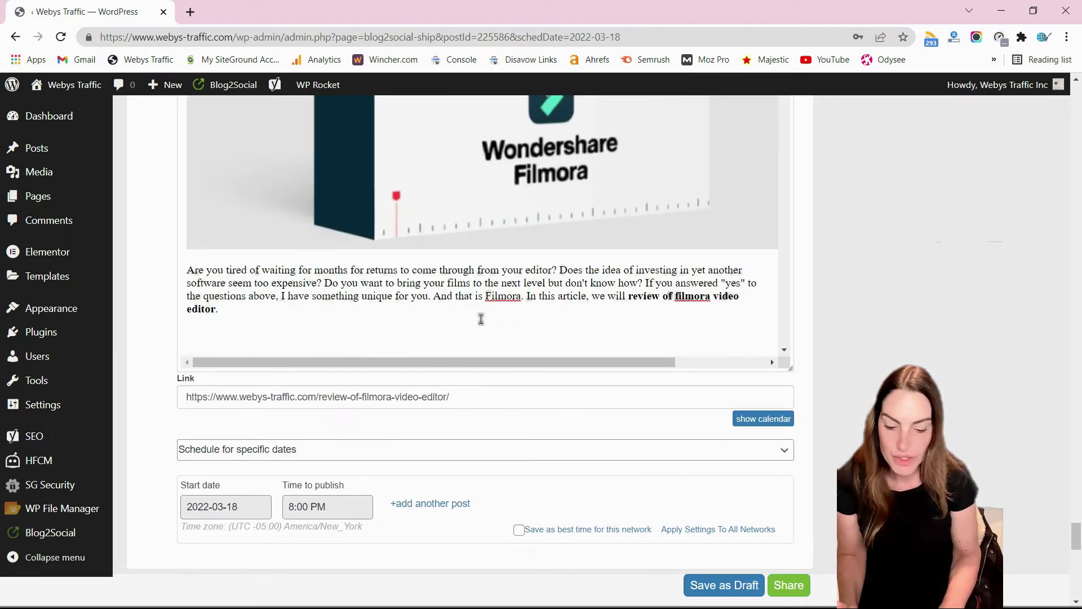
scroll(480, 319, down, 1)
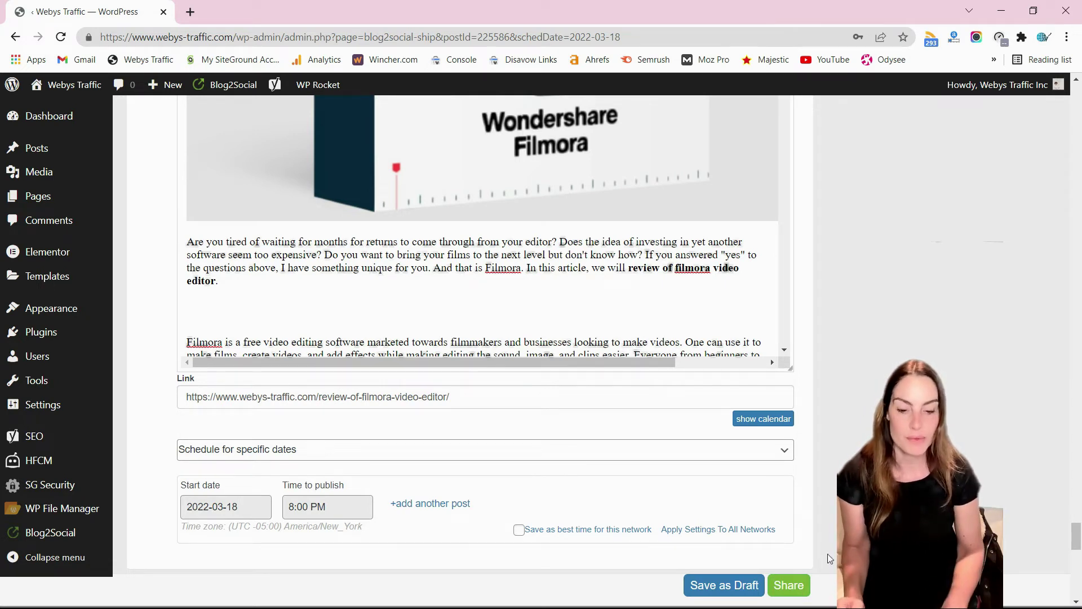
- Schedule the Filmora review for March 18, 2022 and review each account's scheduled time
click(791, 586)
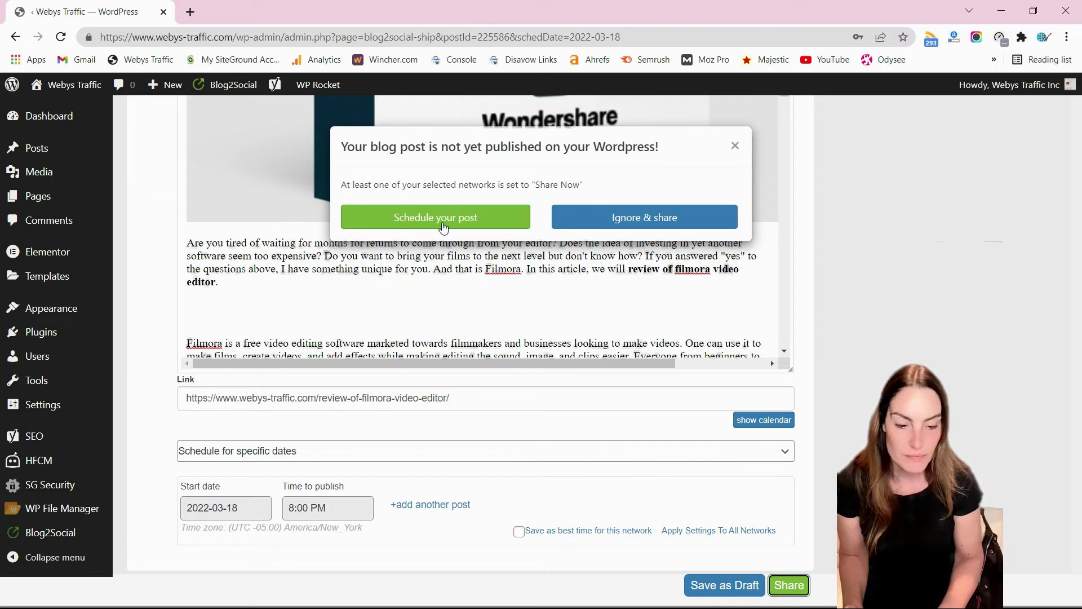
click(592, 221)
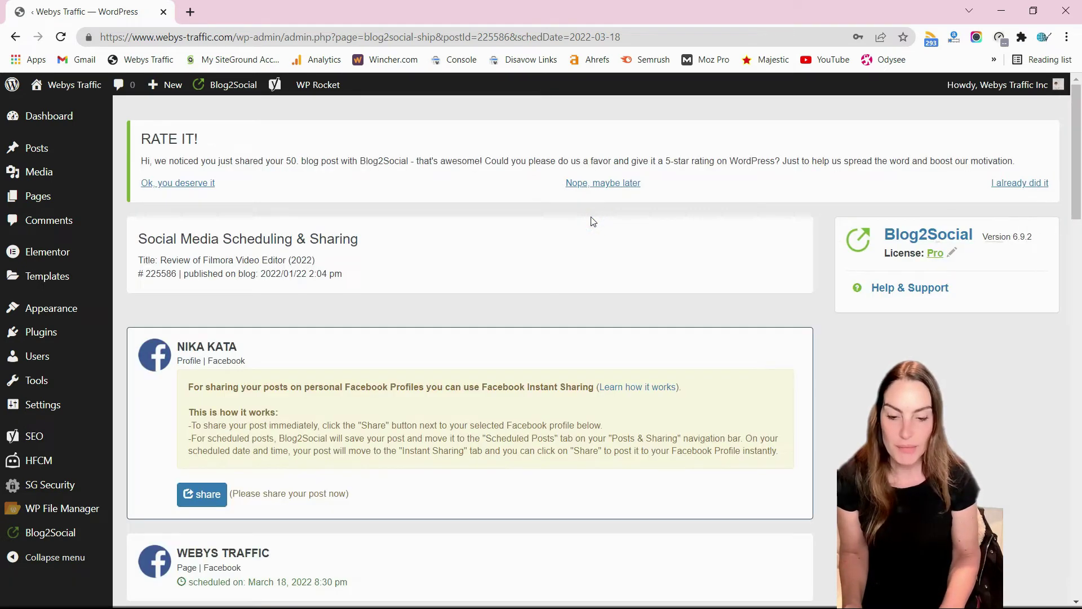
scroll(457, 293, down, 1)
scroll(457, 293, down, 7)
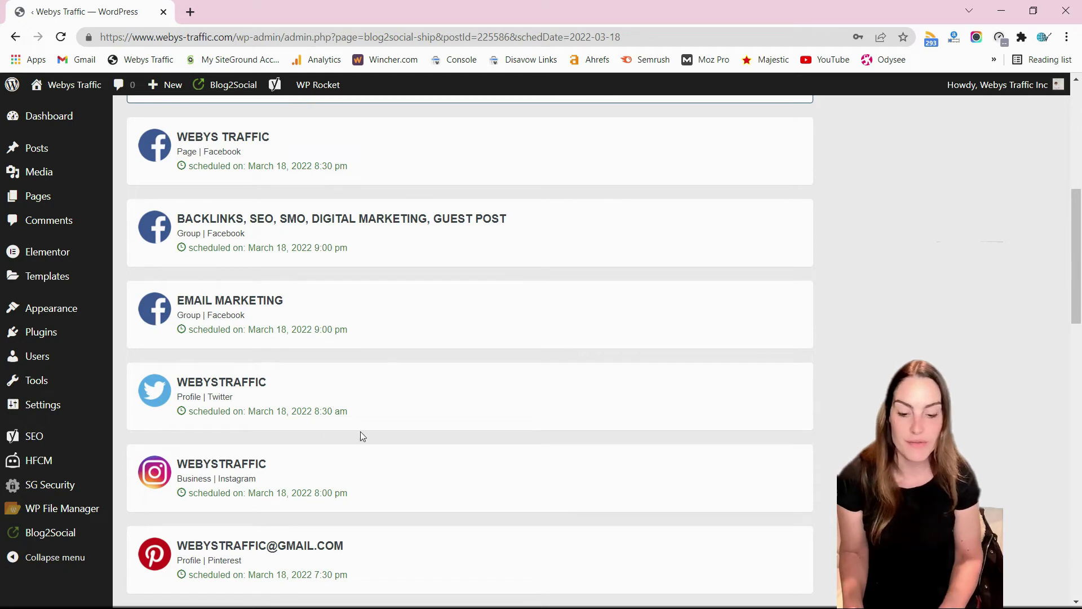
scroll(360, 434, down, 4)
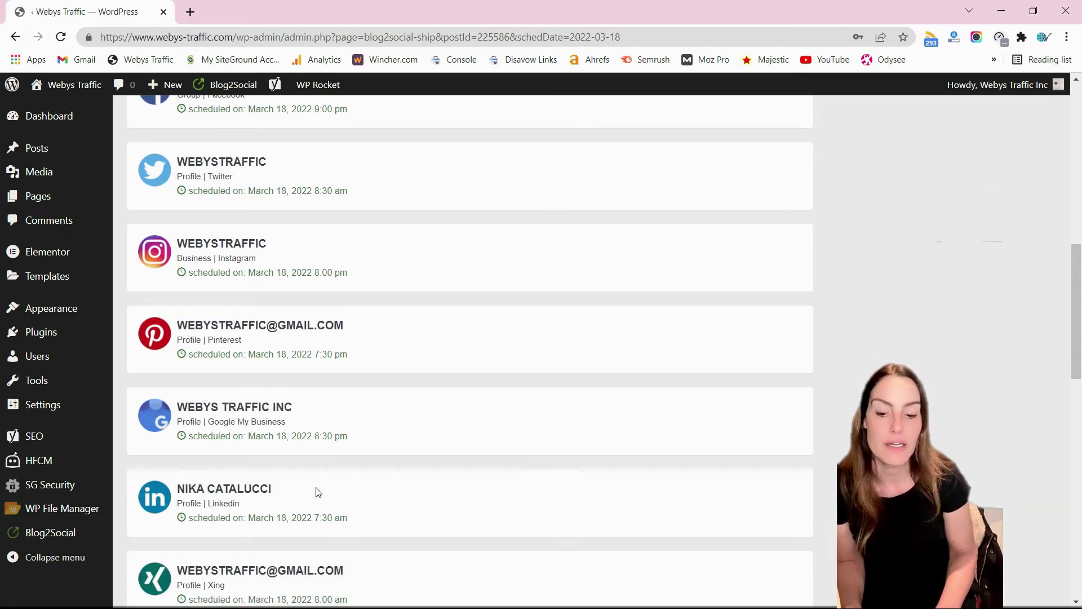
scroll(318, 492, down, 3)
mouse_move(228, 84)
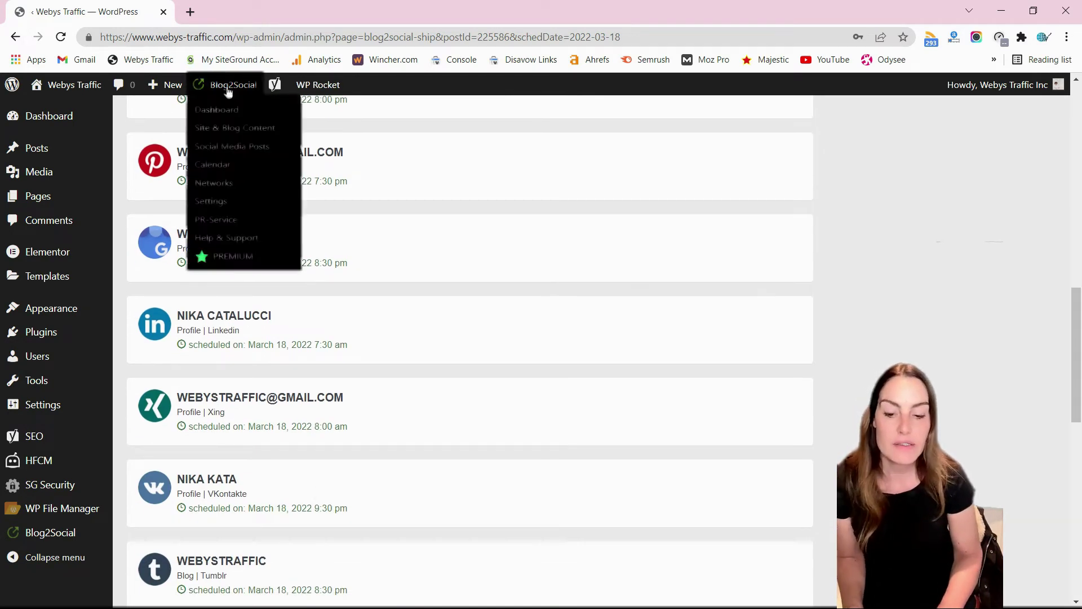
- Open the Blog2Social Calendar and scroll to the Filmora review entry on March 18
click(219, 170)
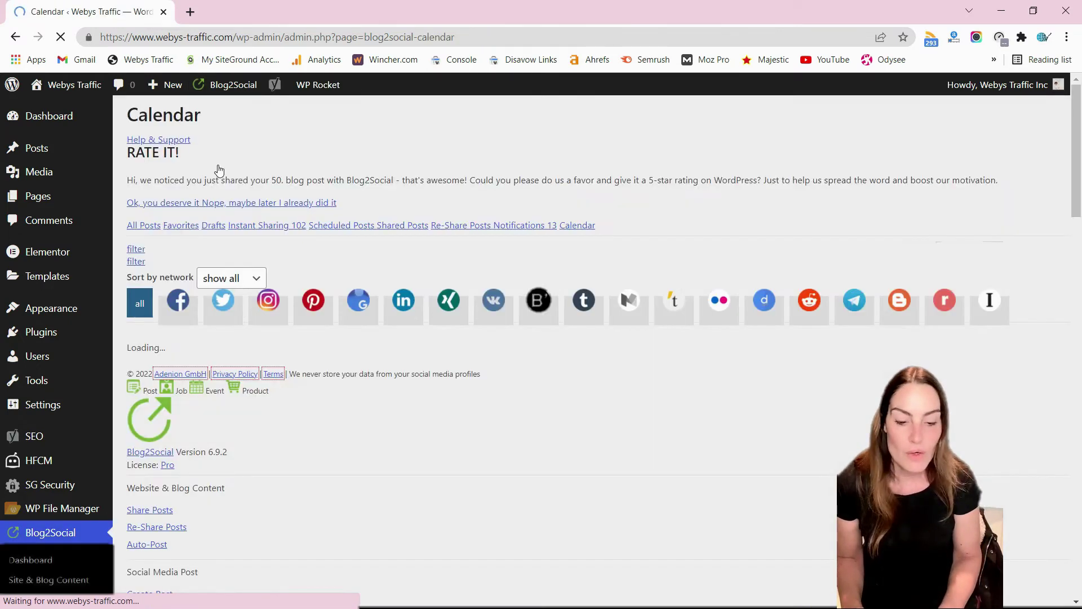
scroll(815, 361, down, 8)
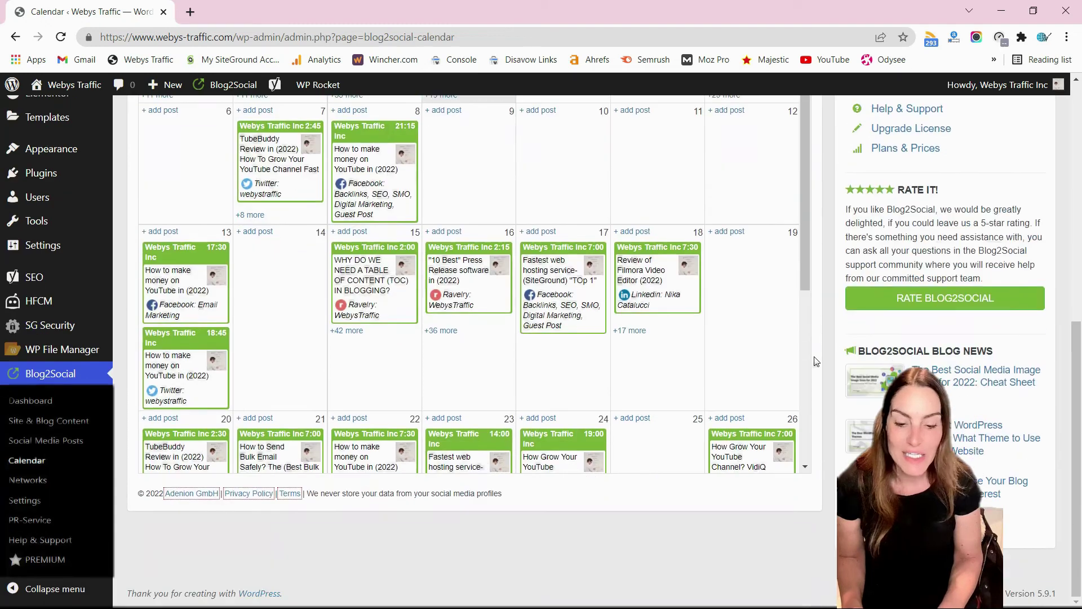
scroll(778, 333, down, 3)
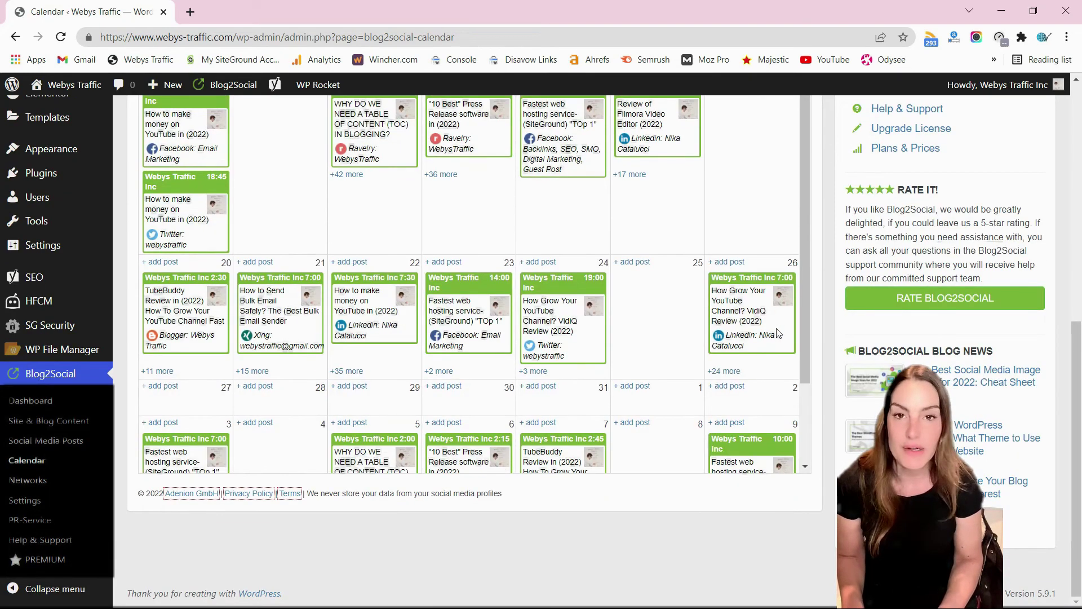